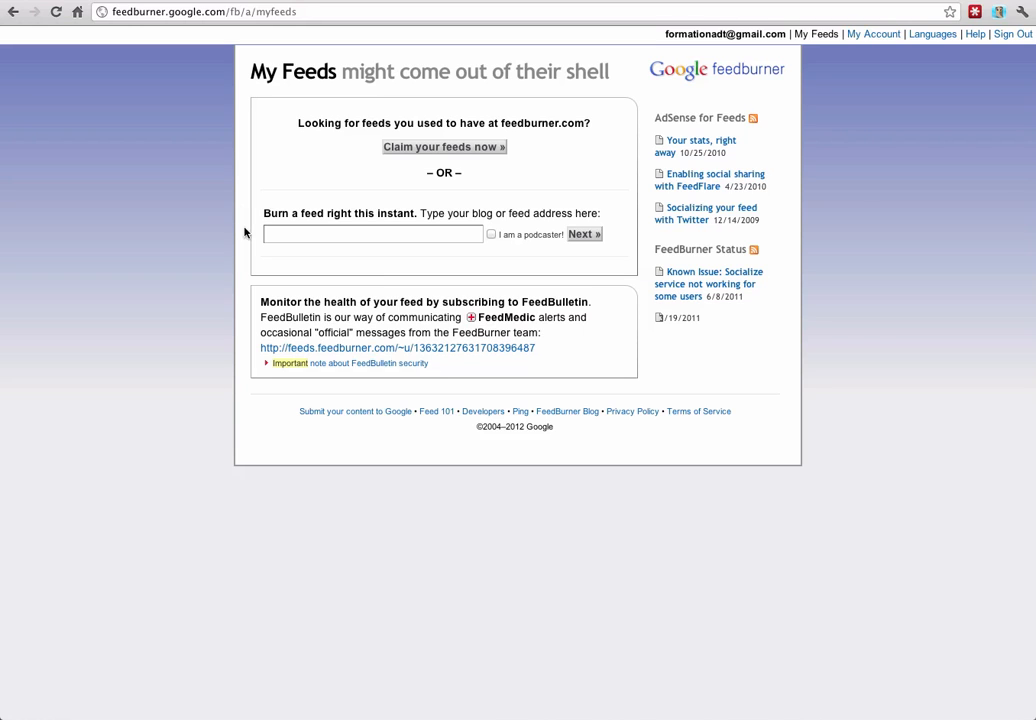
pyautogui.click(310, 236)
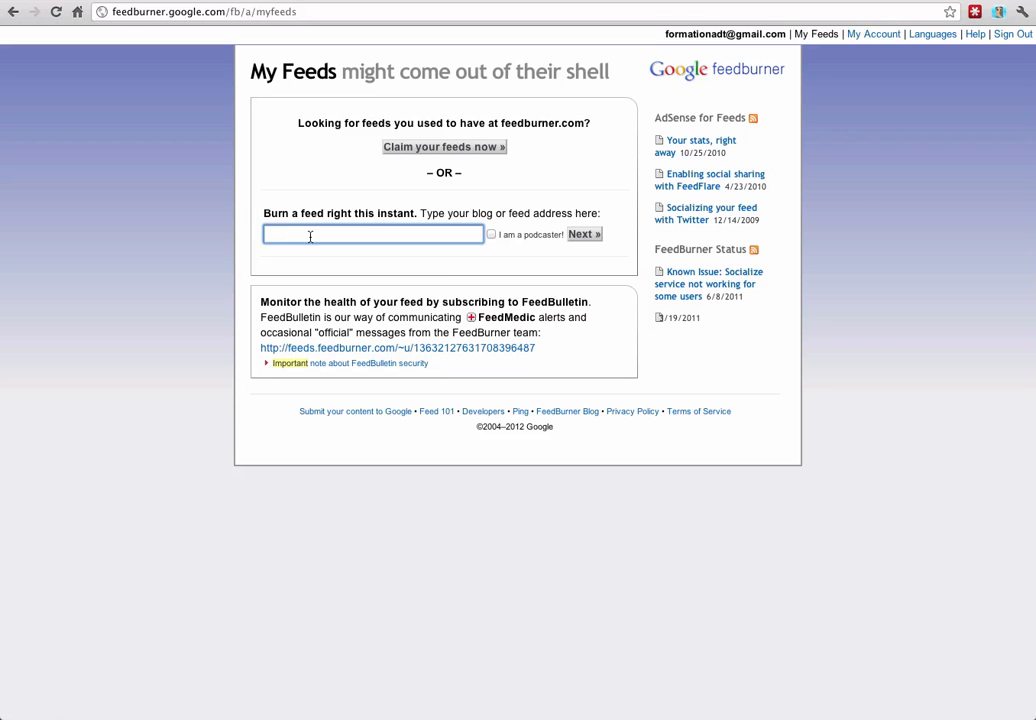
pyautogui.write('http://autourdututo.fr/')
pyautogui.click(587, 236)
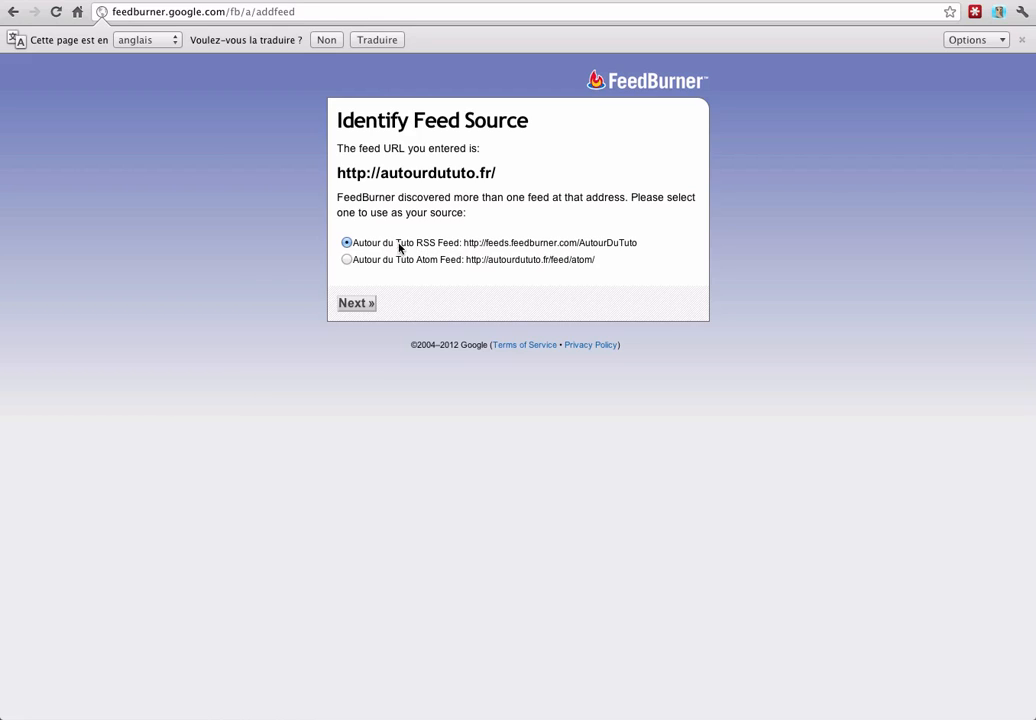
pyautogui.click(354, 303)
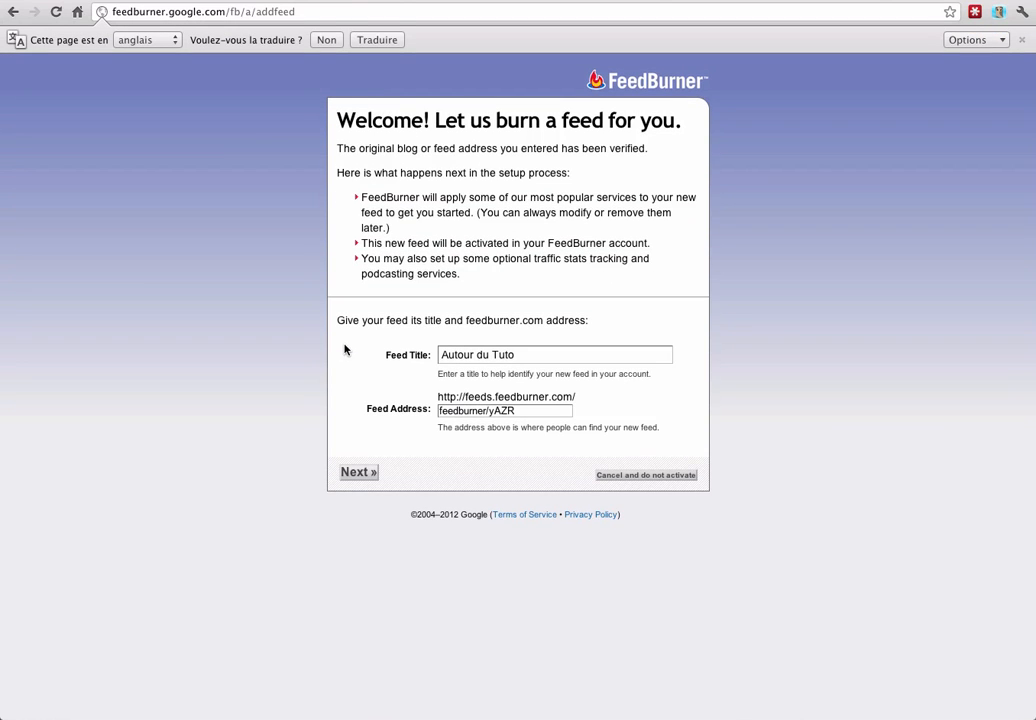
# Title the feed "Autour du Test" with the address autourdutest, and complete the setup with the default statistics options.
pyautogui.doubleClick(503, 355)
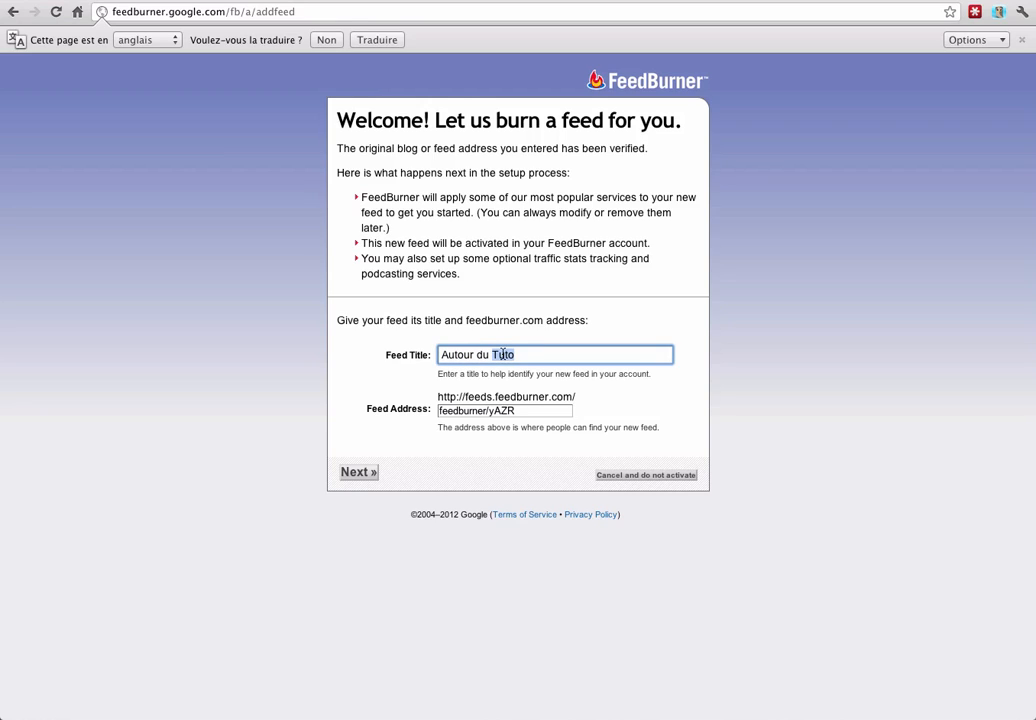
pyautogui.write('Test')
pyautogui.tripleClick(533, 414)
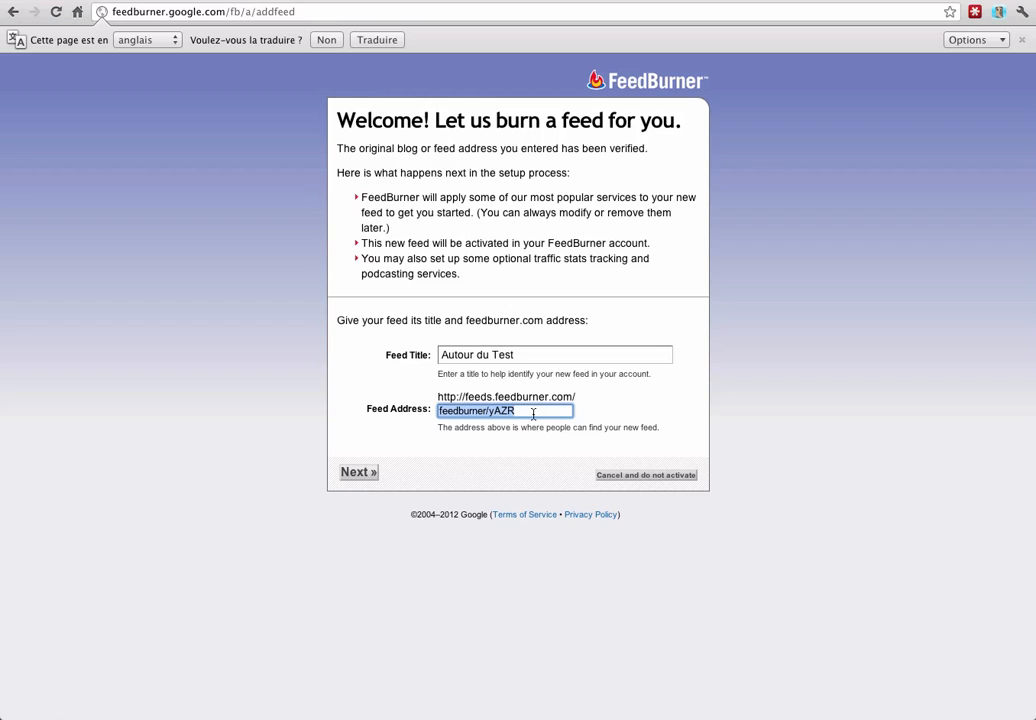
pyautogui.write('auro')
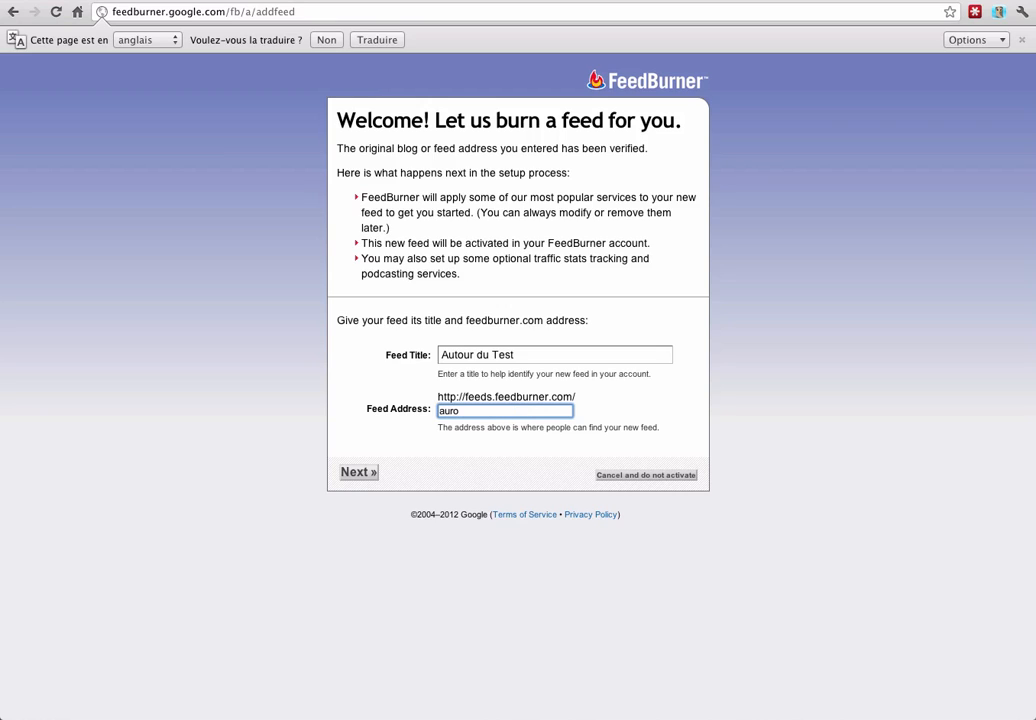
pyautogui.write('tourdutest')
pyautogui.click(347, 472)
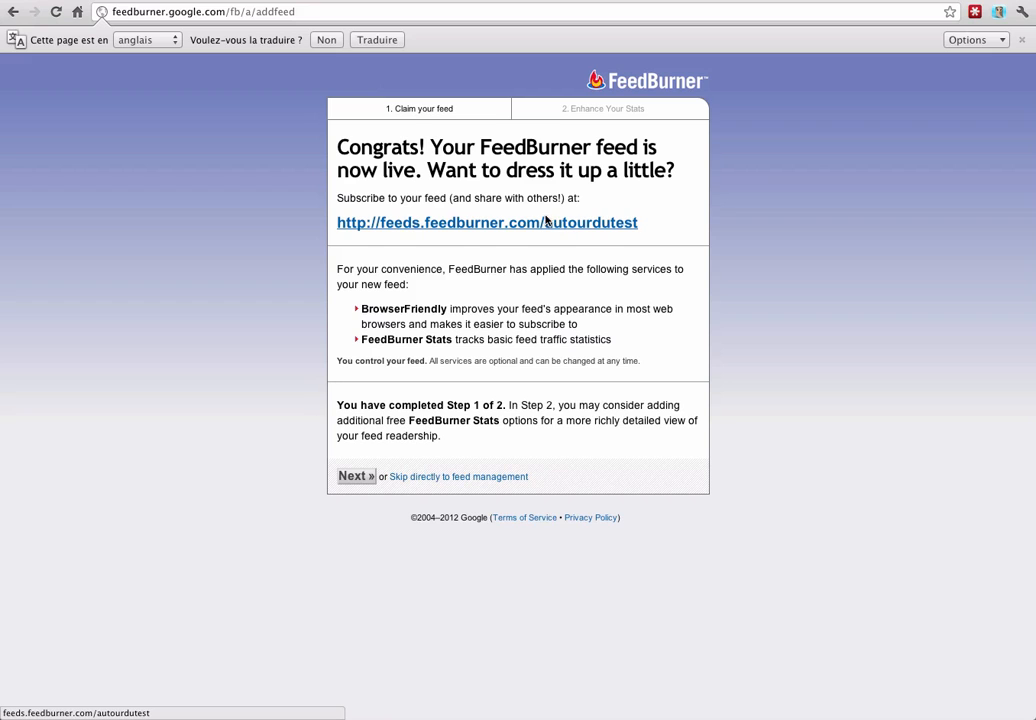
pyautogui.click(362, 477)
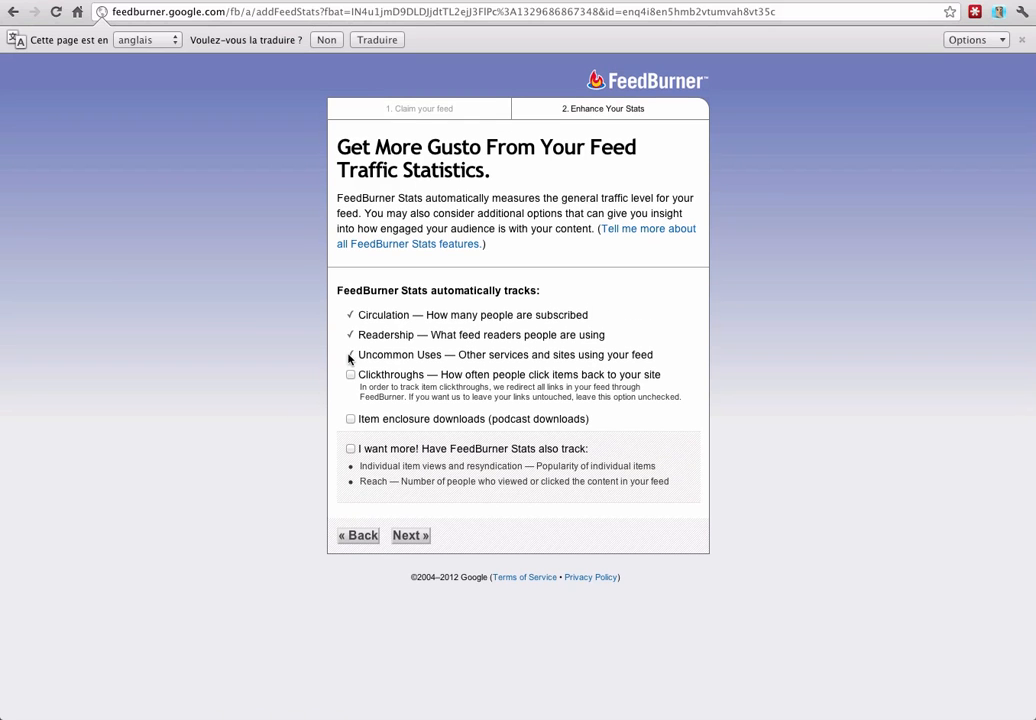
pyautogui.click(414, 537)
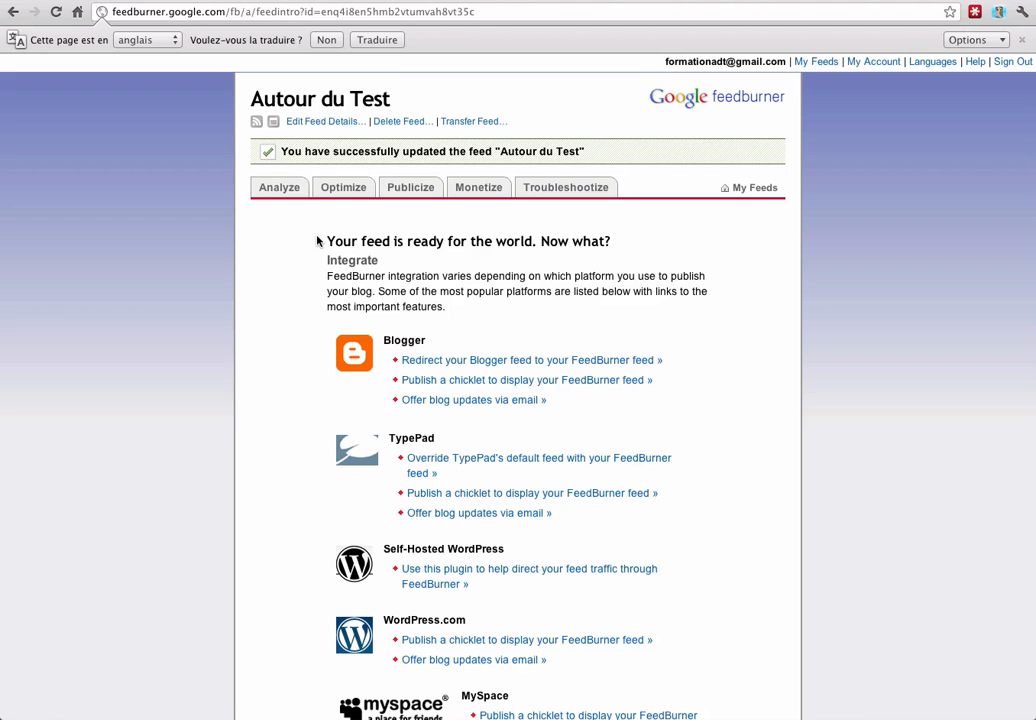
# Activate the Email Subscriptions service for the Autour du Test feed.
pyautogui.click(398, 195)
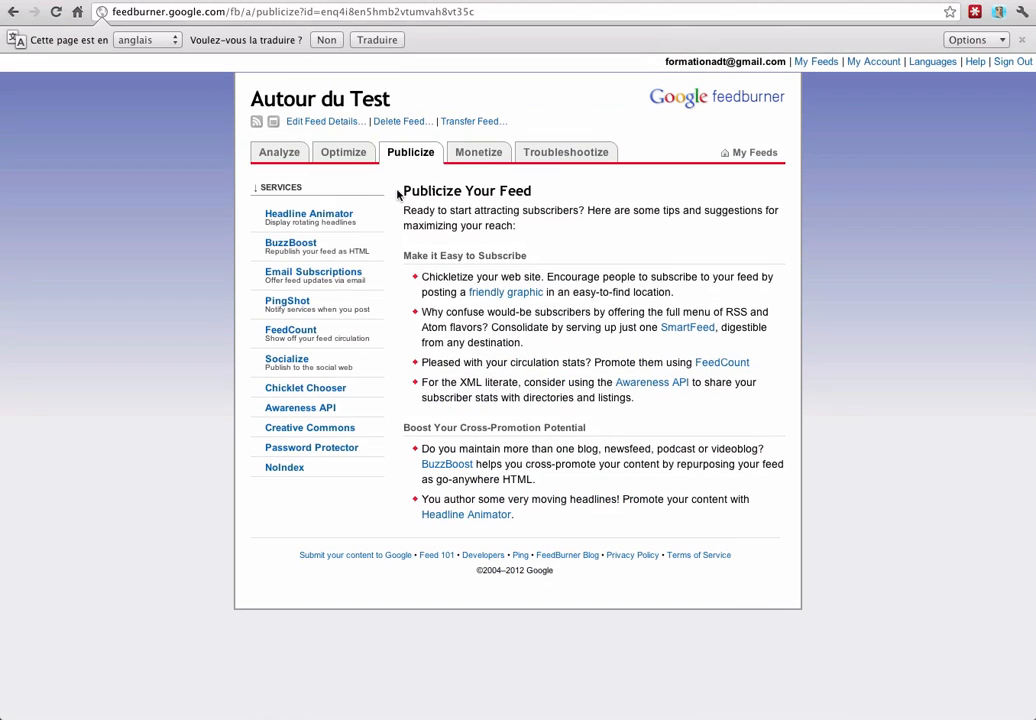
pyautogui.click(323, 278)
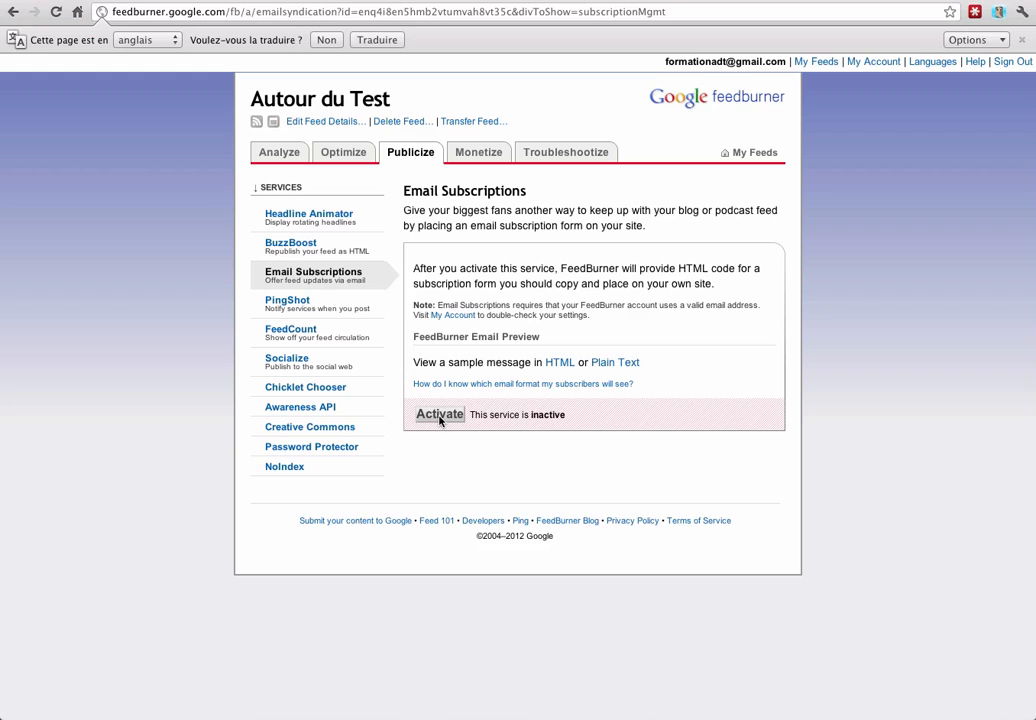
pyautogui.click(439, 415)
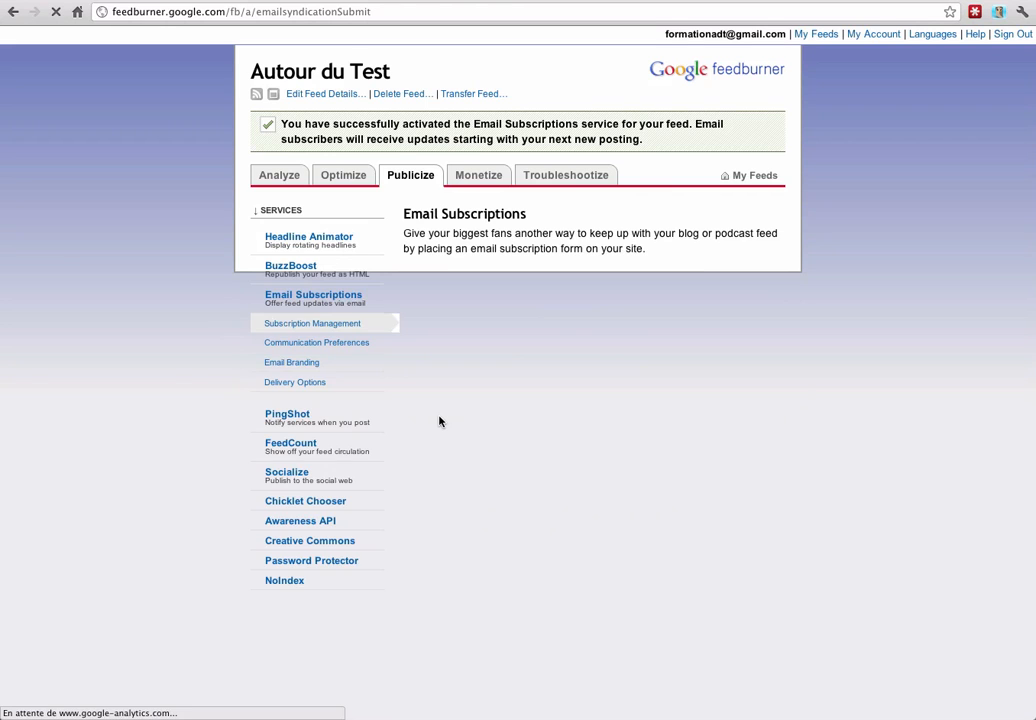
# Copy the entire English subscription form code from Subscription Management.
pyautogui.scroll(-3, 420, 400)
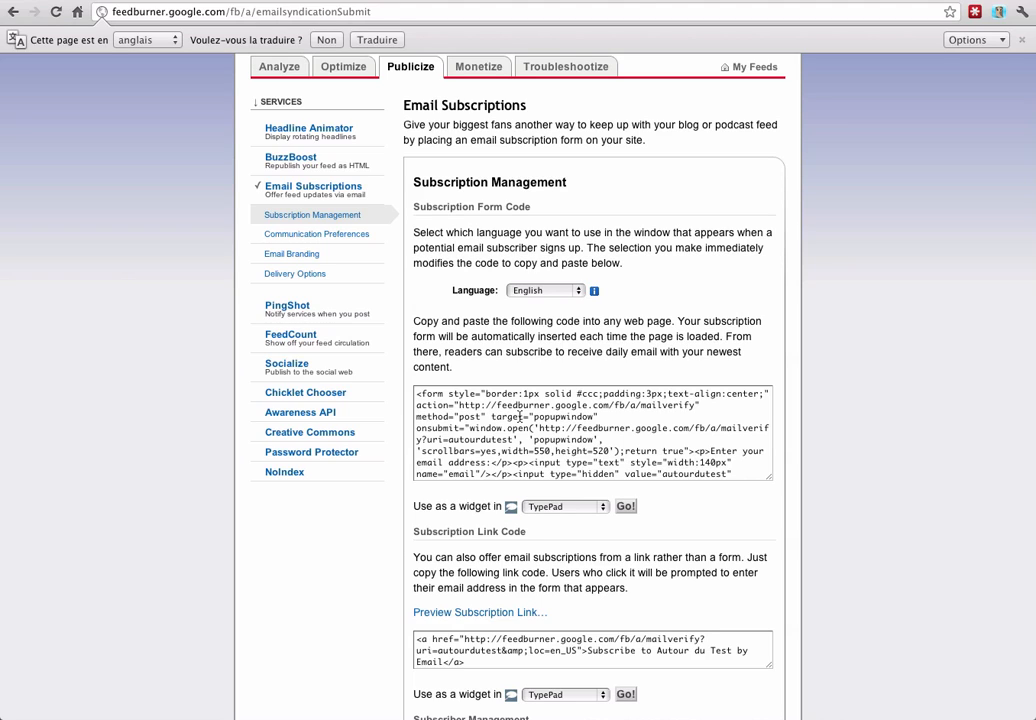
pyautogui.click(586, 427)
pyautogui.press('super+a')
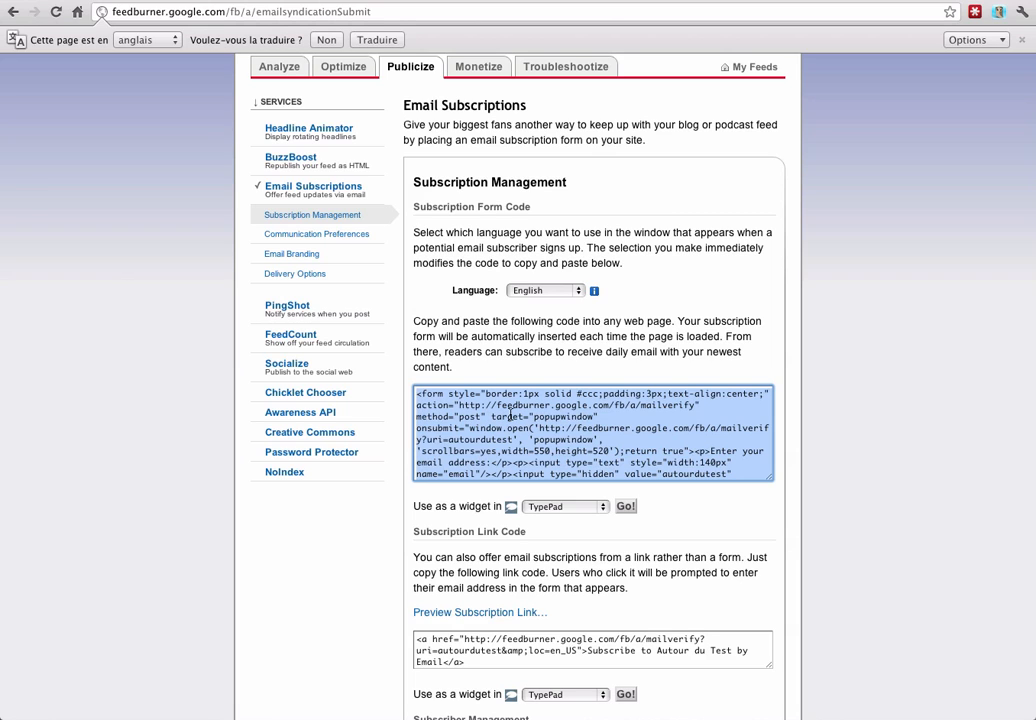
pyautogui.rightClick(484, 408)
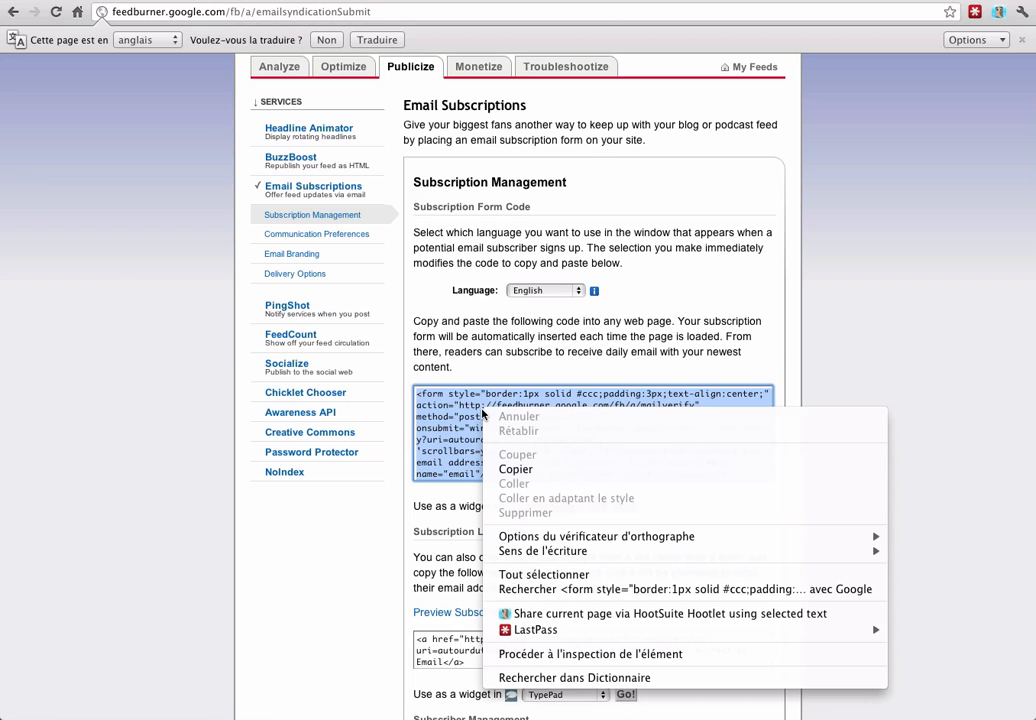
pyautogui.click(516, 468)
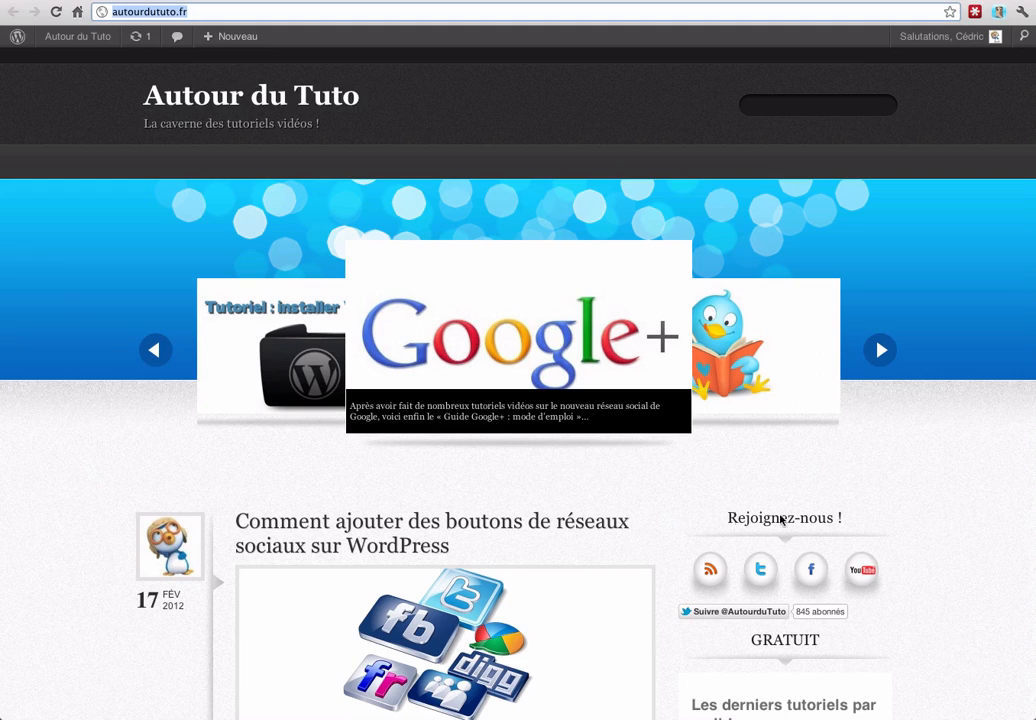
# On the Autour du Tuto WordPress site, add a Texte widget as the first Sidebar widget and paste the subscription form code into it.
pyautogui.moveTo(88, 40)
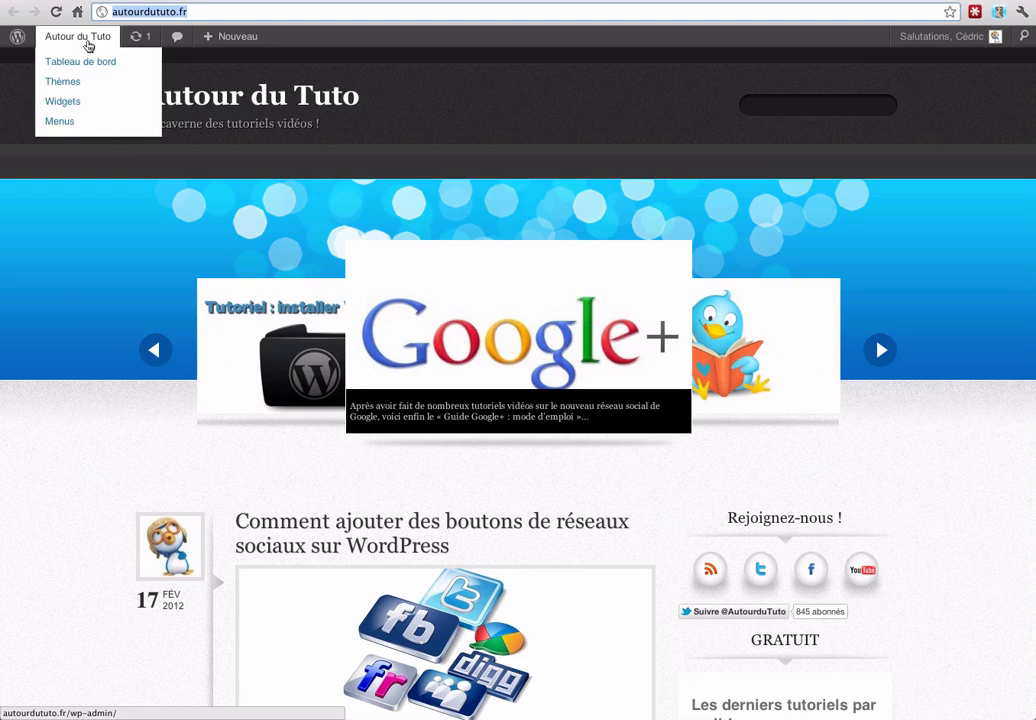
pyautogui.click(84, 103)
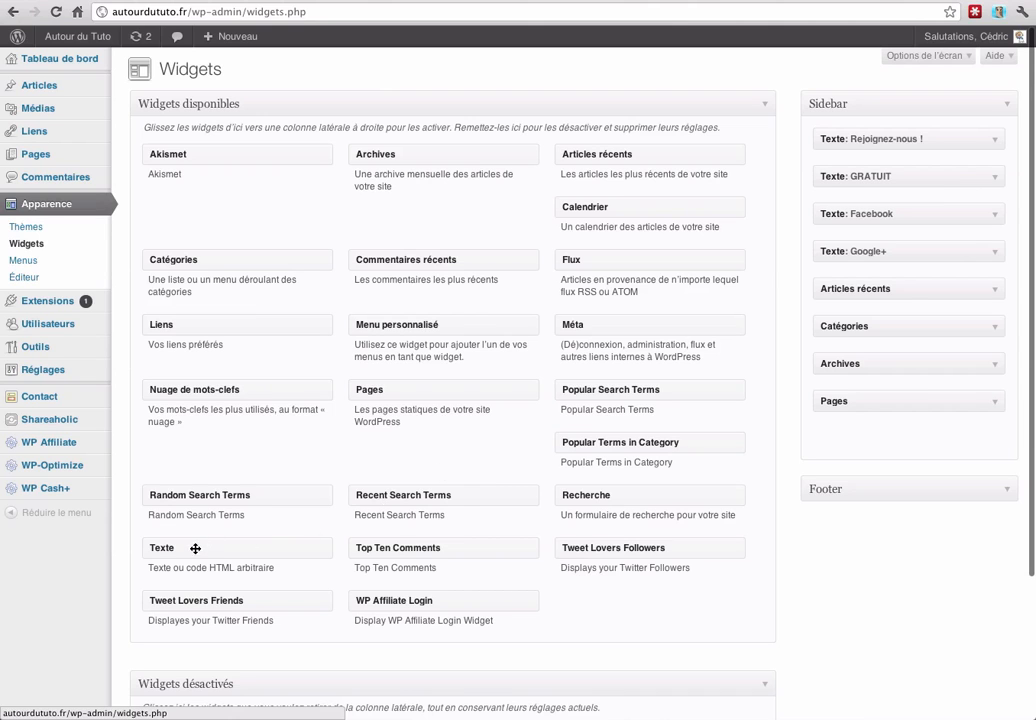
pyautogui.moveTo(229, 546); pyautogui.dragTo(865, 139)
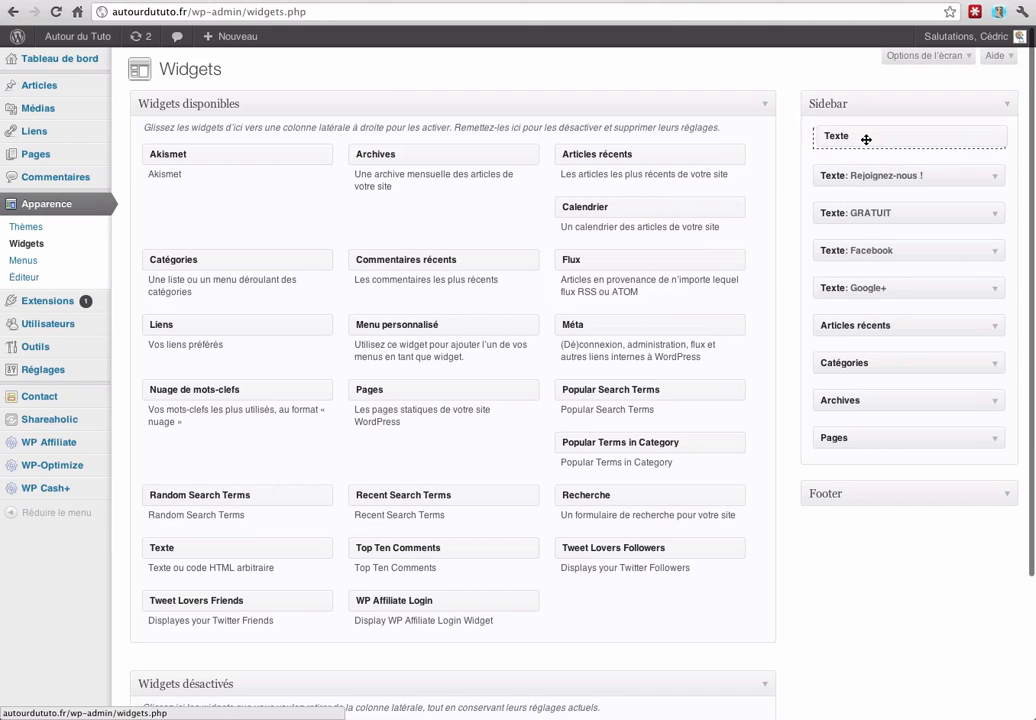
pyautogui.click(792, 248)
pyautogui.press('super+v')
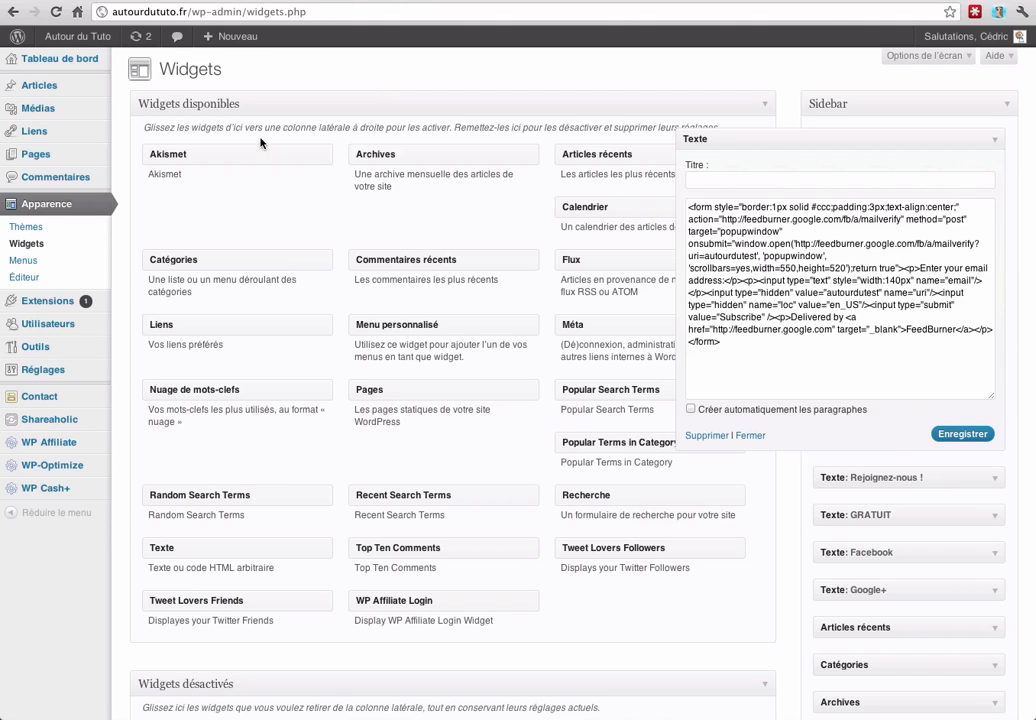
# Visit the blog's home page and examine the email subscription form in its sidebar.
pyautogui.click(104, 40)
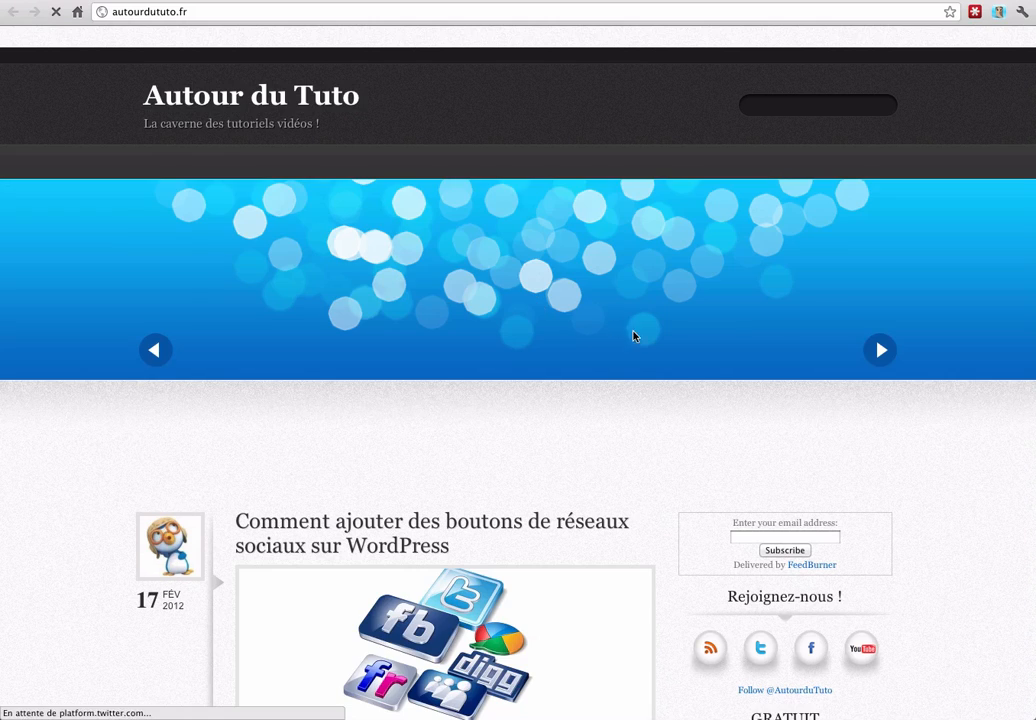
pyautogui.scroll(-5, 667, 452)
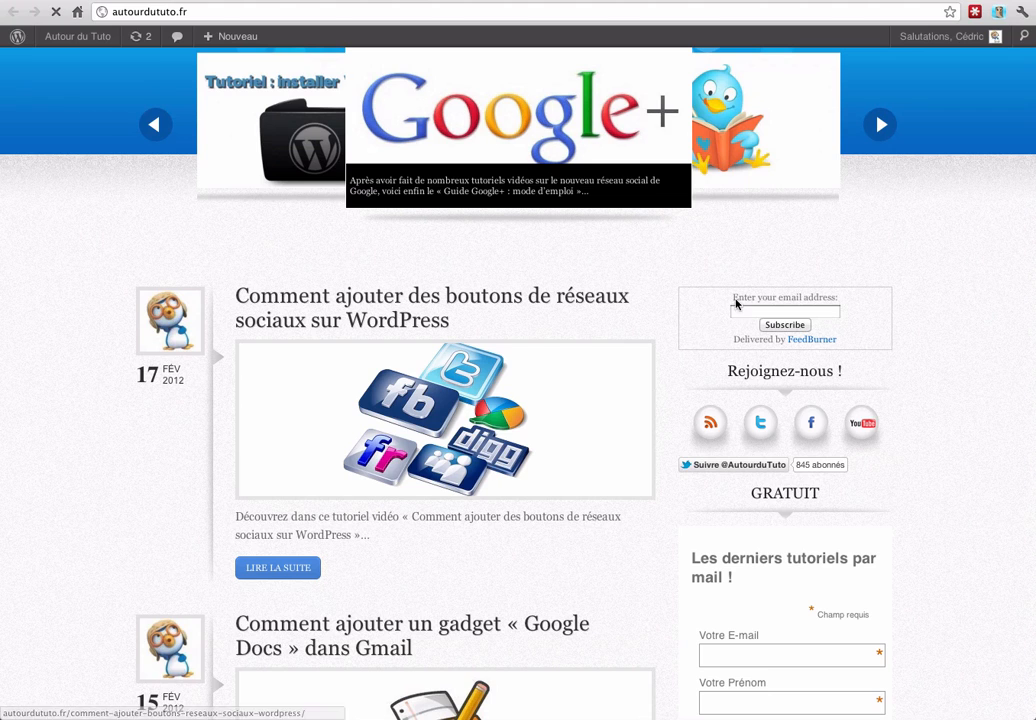
pyautogui.scroll(-2, 680, 352)
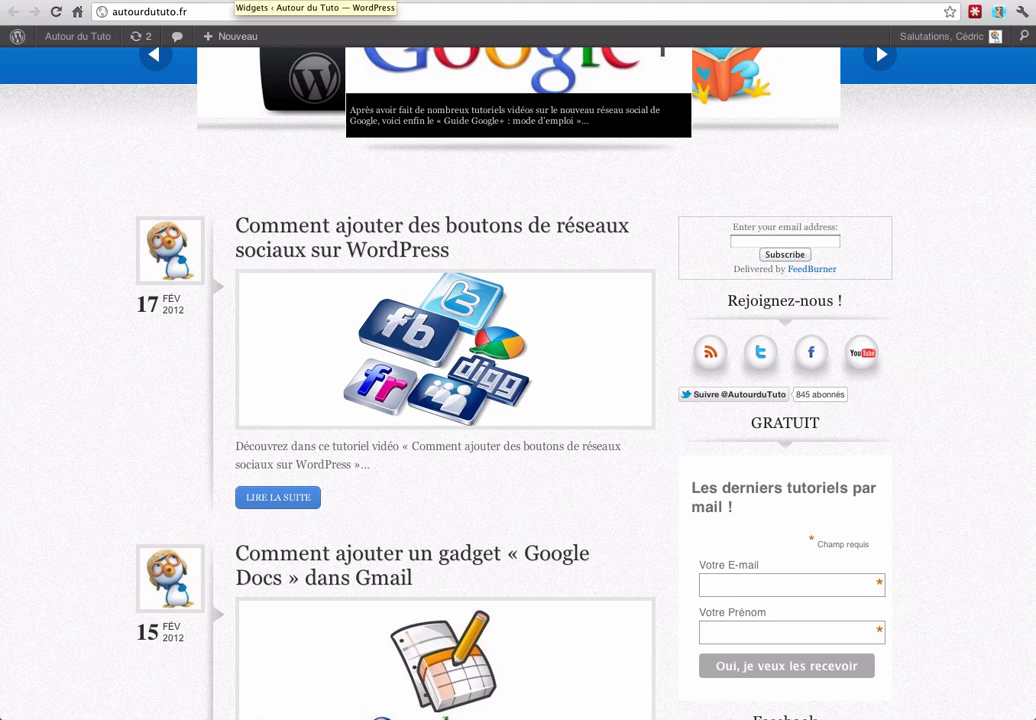
# Return to the WordPress administration and upload email.png from the Bureau folder as a new media file.
pyautogui.click(233, 1)
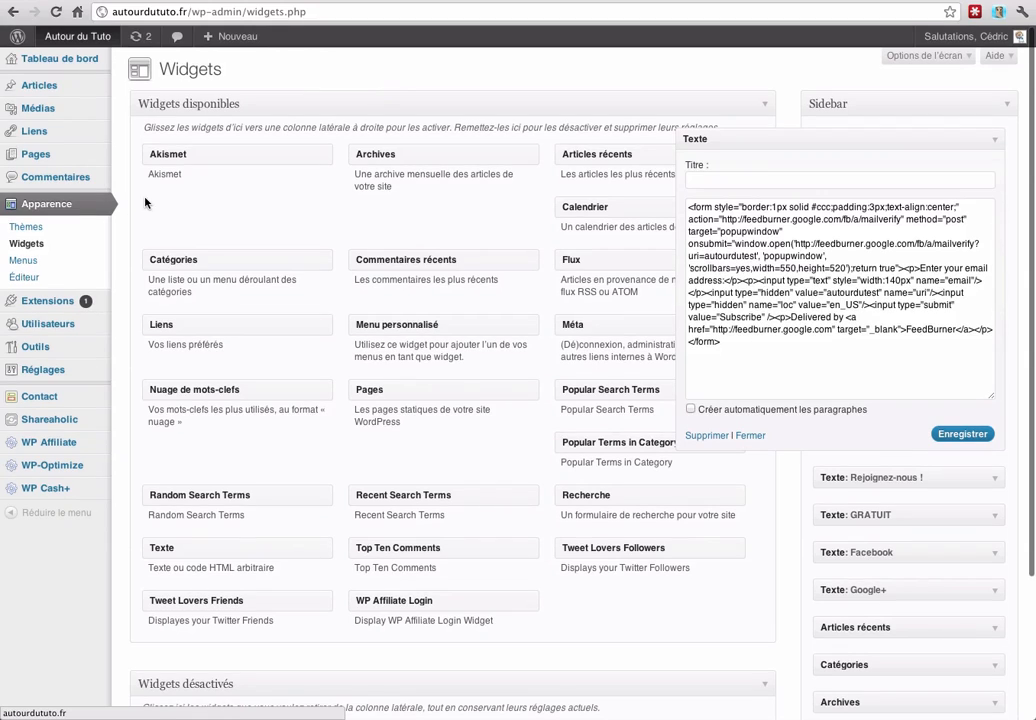
pyautogui.moveTo(84, 111)
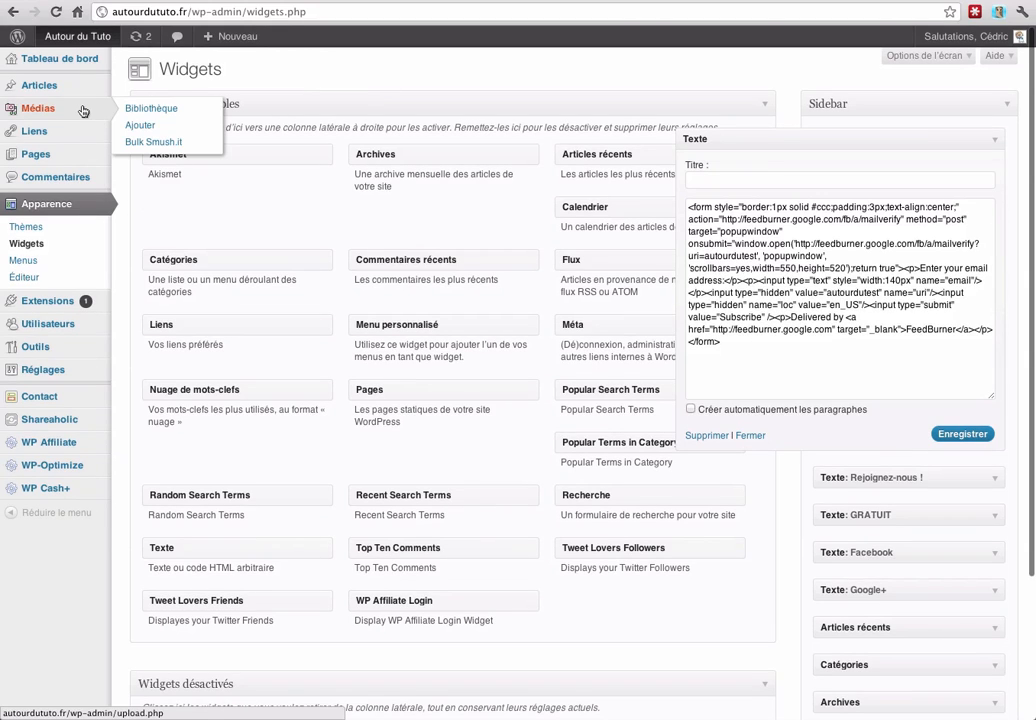
pyautogui.click(141, 125)
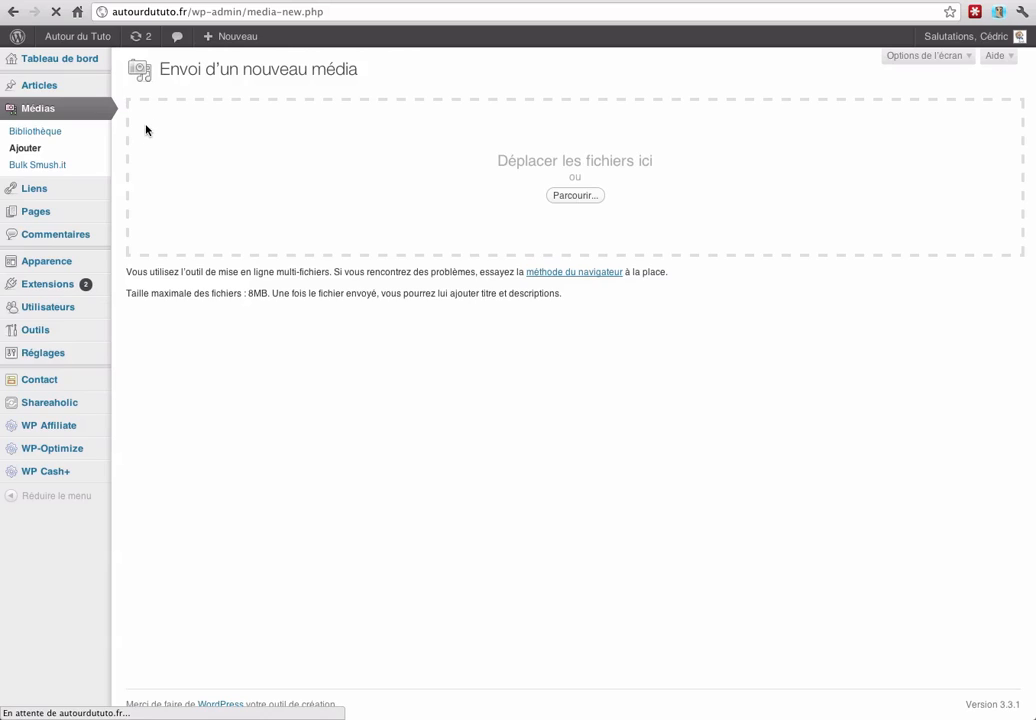
pyautogui.click(575, 196)
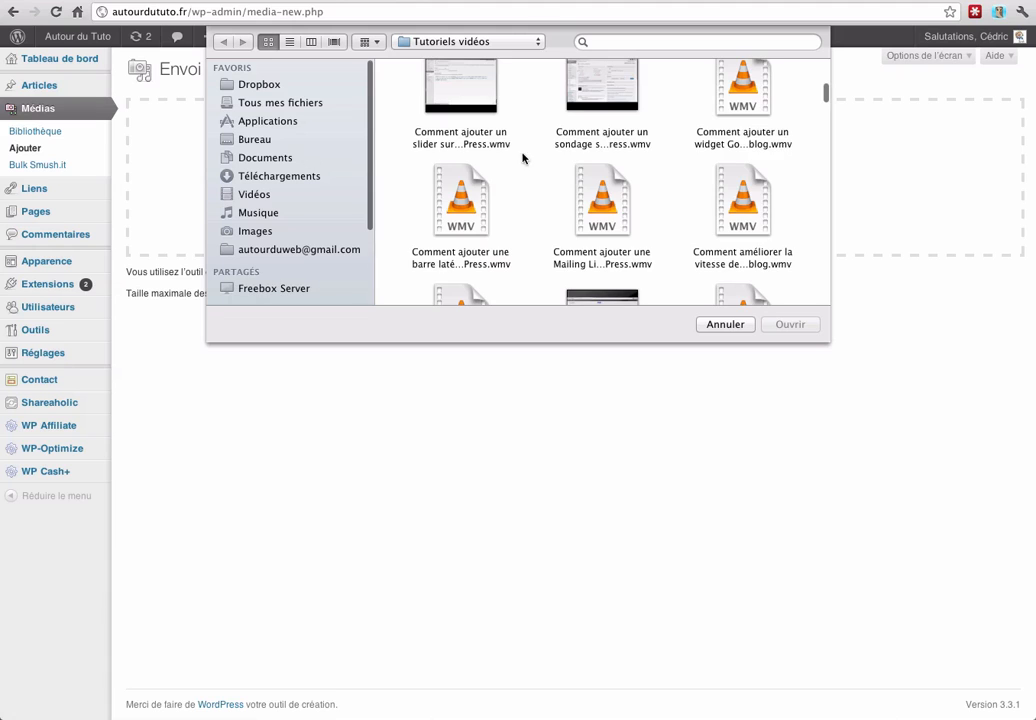
pyautogui.click(254, 143)
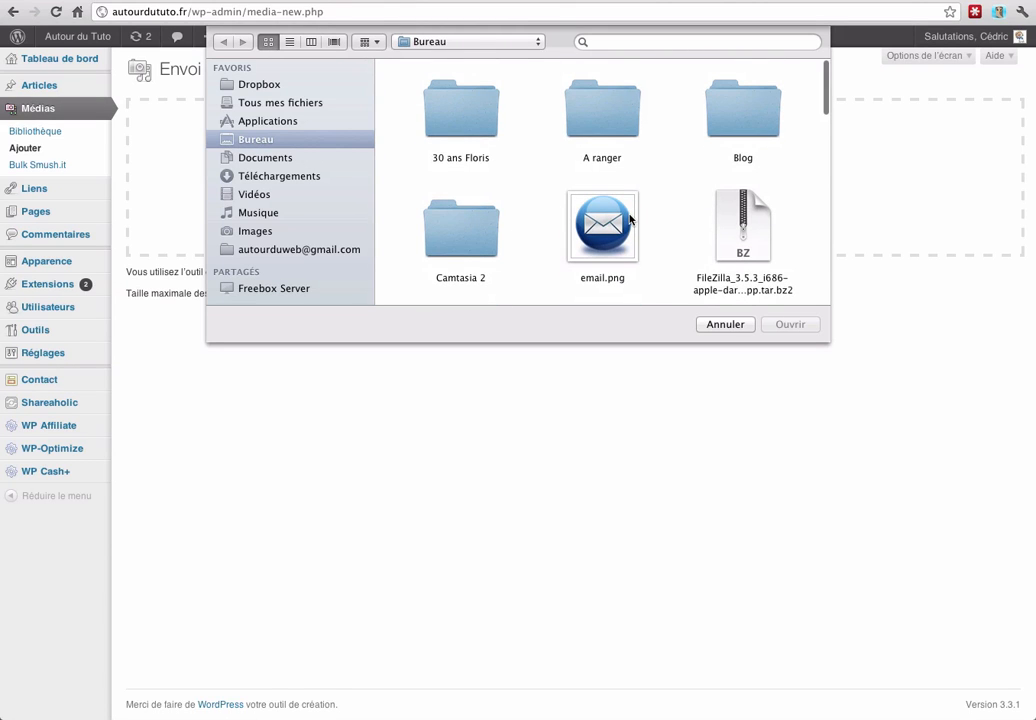
pyautogui.doubleClick(628, 219)
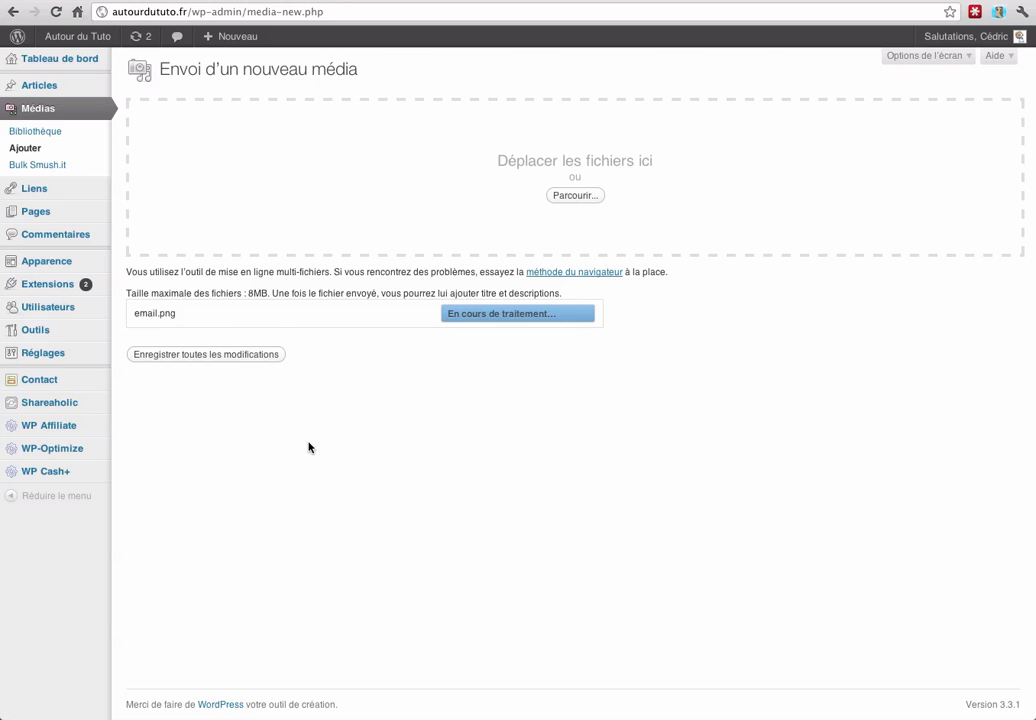
# Copy the web address of the uploaded email.png image.
pyautogui.scroll(-2, 358, 443)
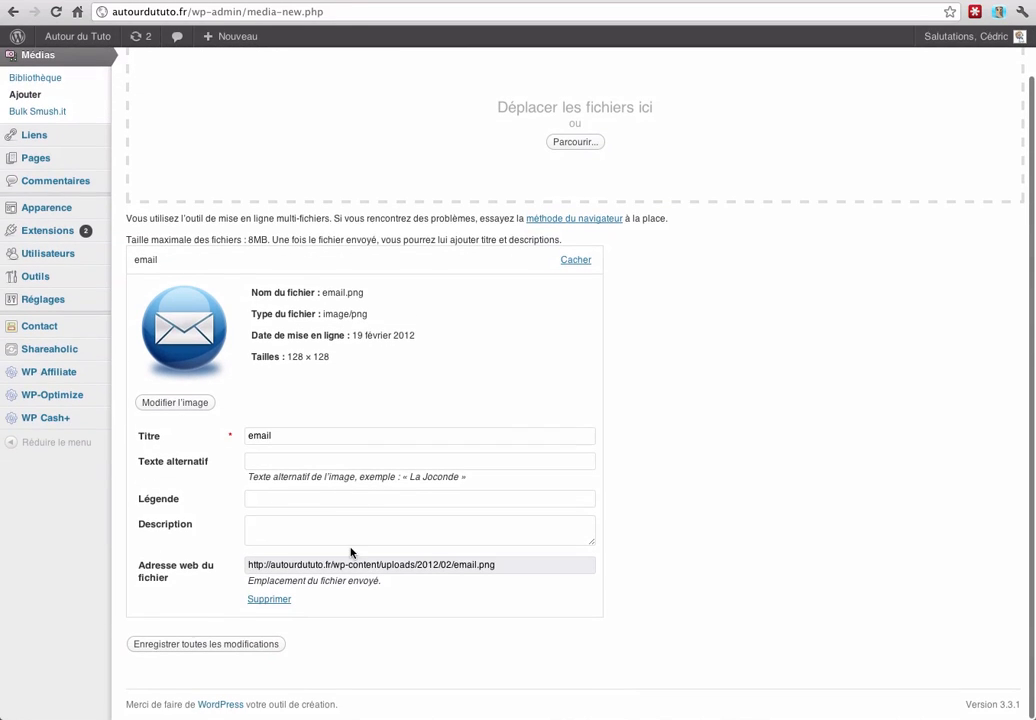
pyautogui.click(500, 568)
pyautogui.hotkey('ctrl', 'c')
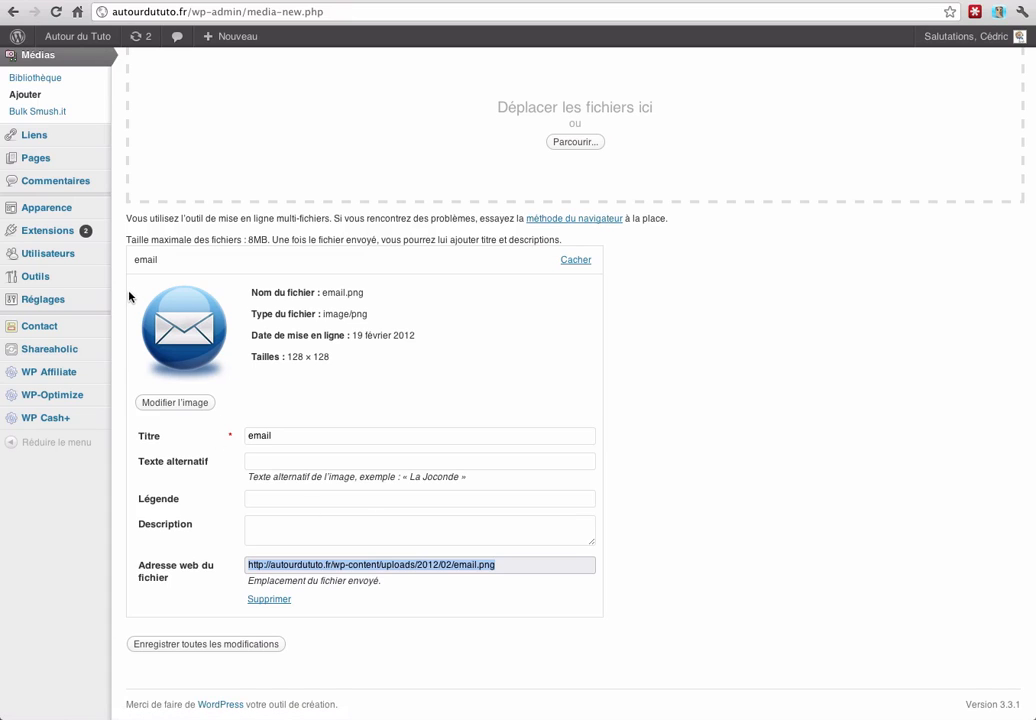
# Paste the email.png address below the subscription form code in the untitled Texte widget of the Sidebar.
pyautogui.moveTo(81, 213)
pyautogui.click(141, 227)
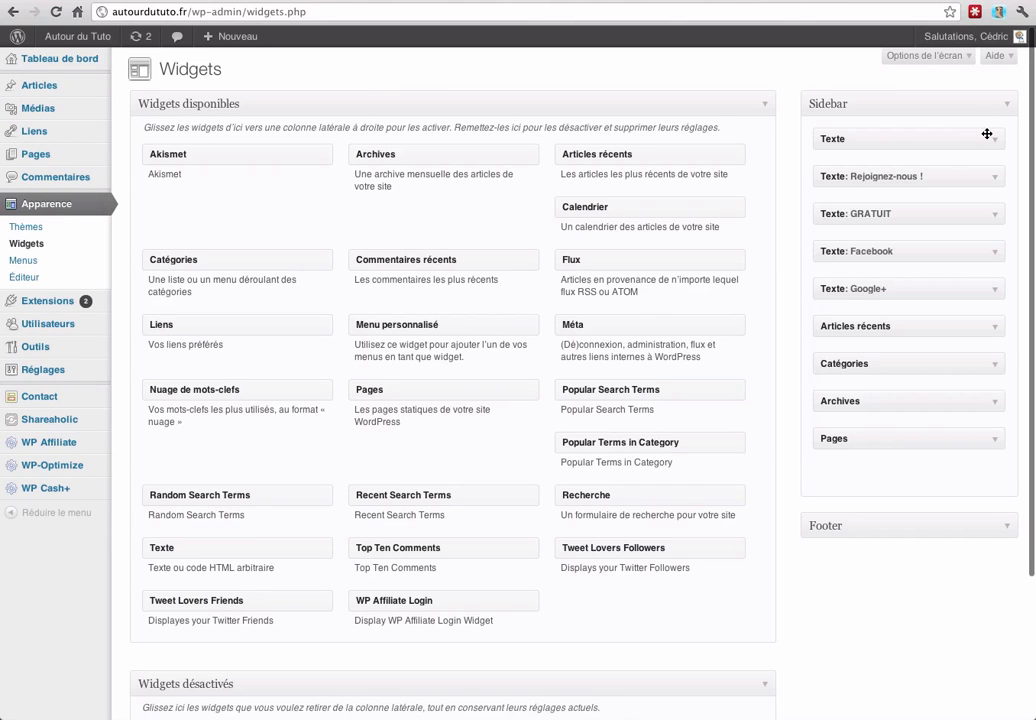
pyautogui.click(989, 137)
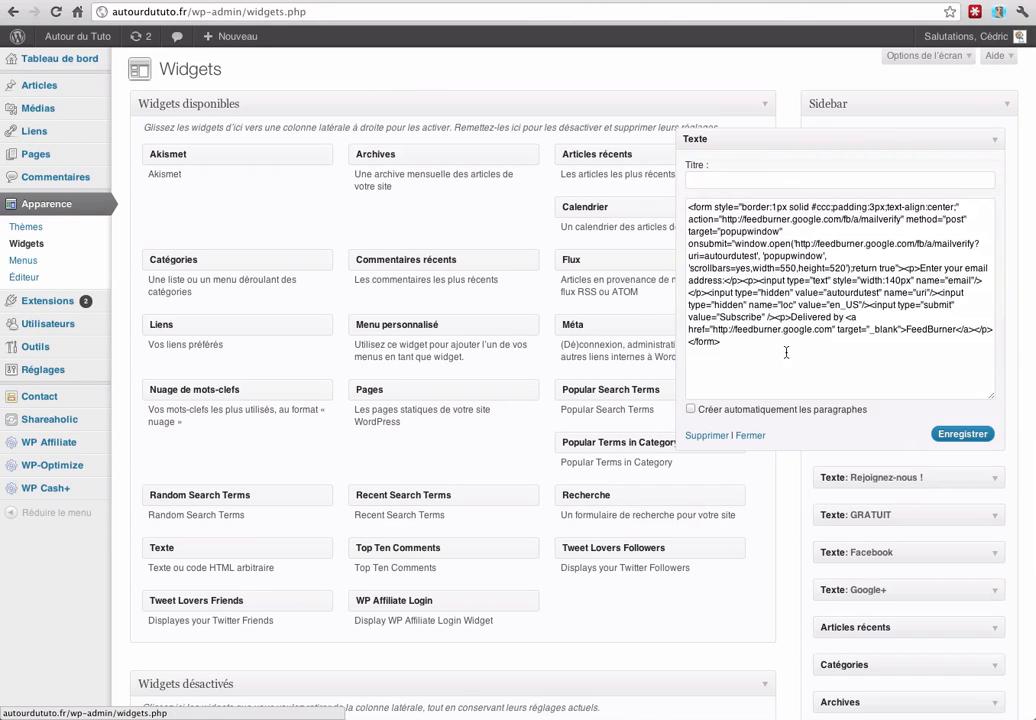
pyautogui.click(784, 362)
pyautogui.hotkey('ctrl', 'v')
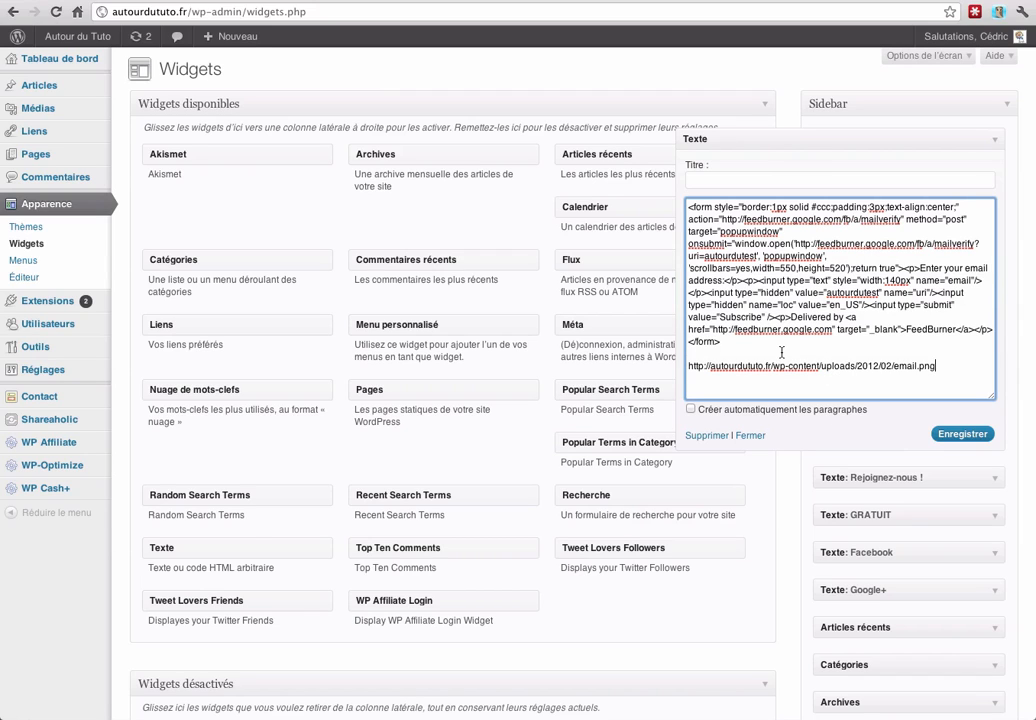
# Copy the Flux RSS icon's link code from the "Rejoignez-nous !" widget to above the form code in the untitled Texte widget.
pyautogui.click(993, 478)
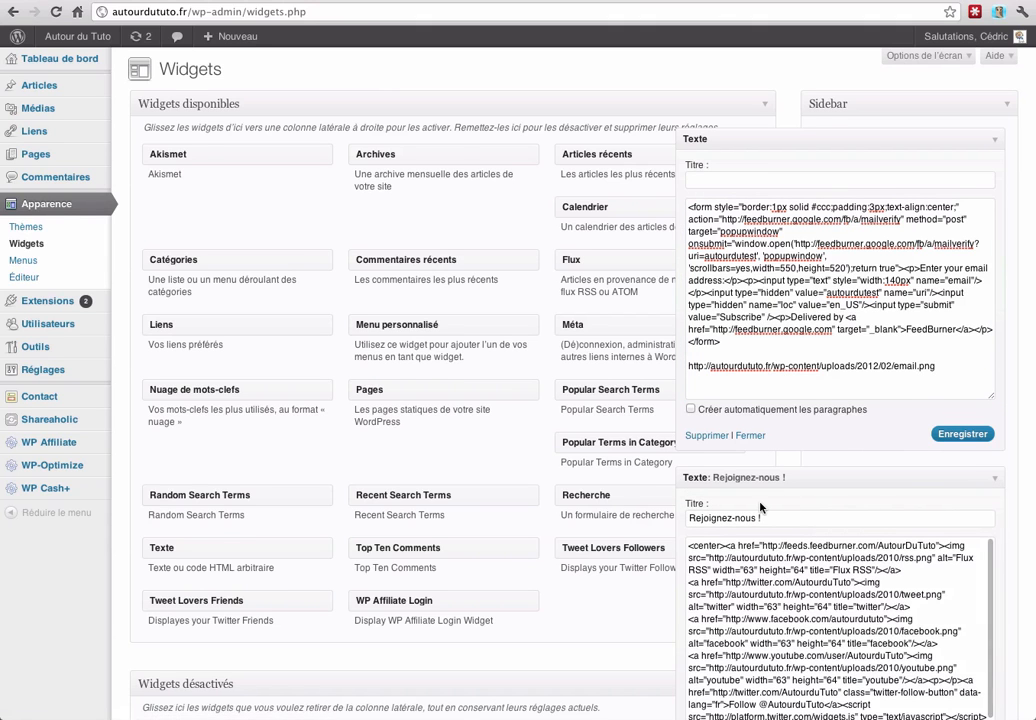
pyautogui.scroll(-2, 760, 503)
pyautogui.scroll(2, 723, 511)
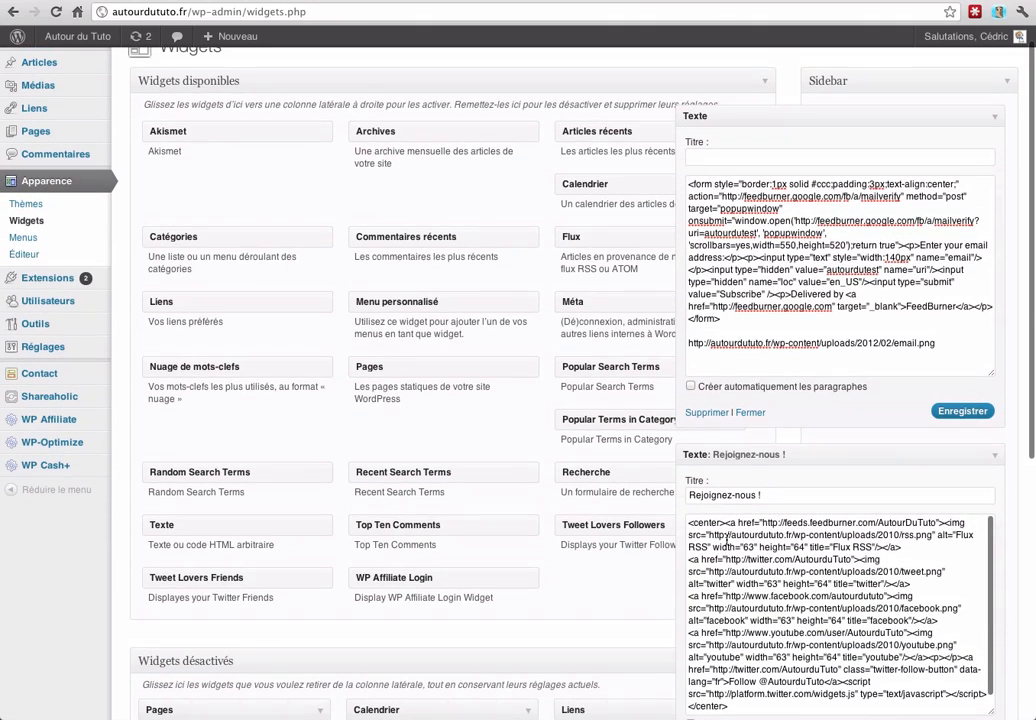
pyautogui.moveTo(724, 522); pyautogui.dragTo(900, 545)
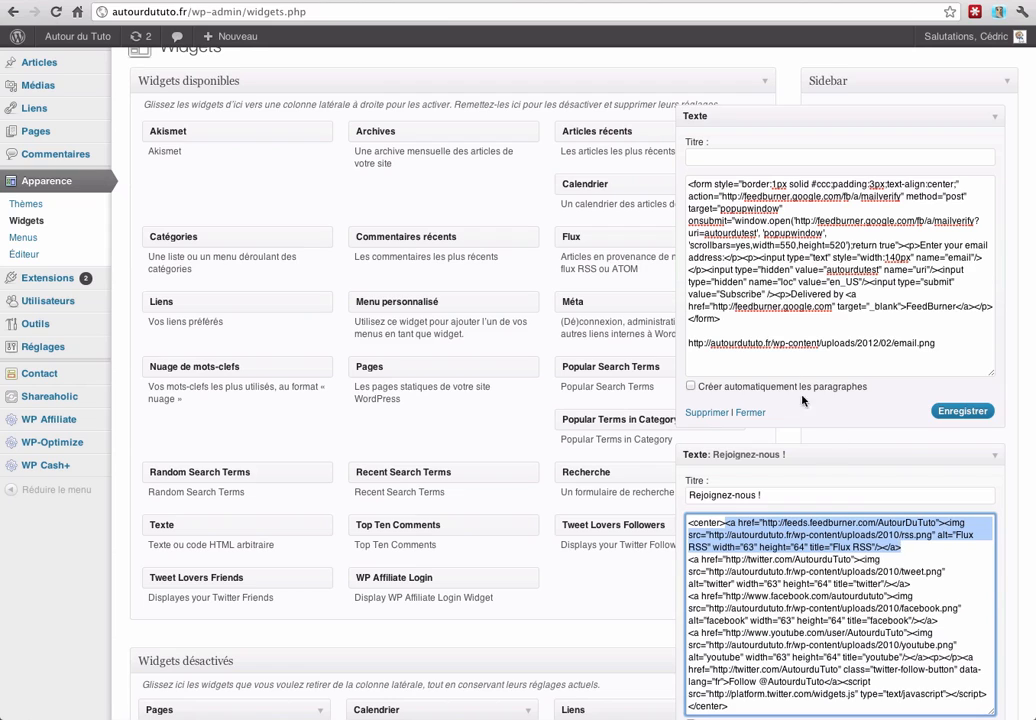
pyautogui.click(694, 186)
pyautogui.press('Return')
pyautogui.press('Return')
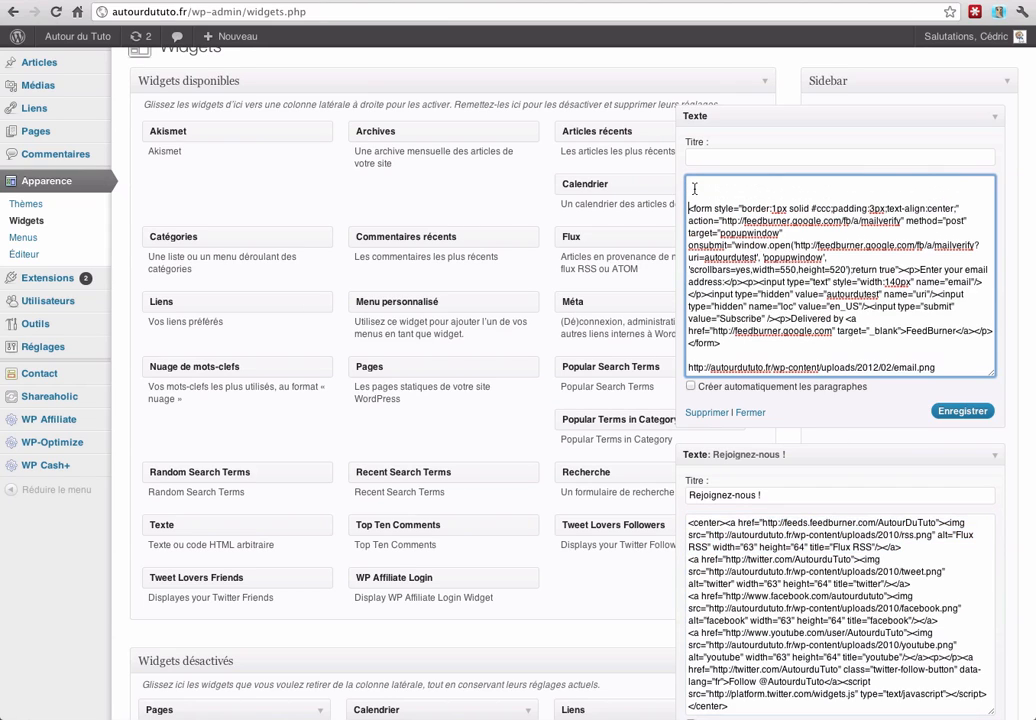
pyautogui.click(694, 186)
pyautogui.write('<a href="http://feeds.feedburner.com/AutourDuTuto"><img src="http://autourdututo.fr/wp-content/uploads/2010/rss.png" alt="Flux RSS" width="63" height="64" title="Flux RSS"/></a>')
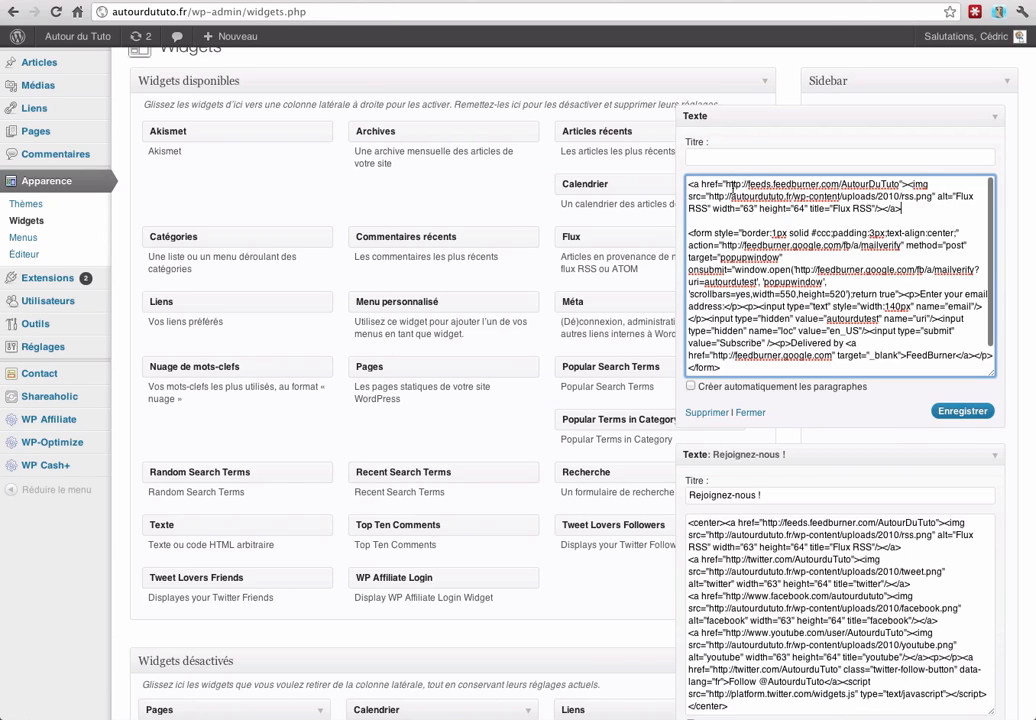
pyautogui.moveTo(726, 183); pyautogui.dragTo(896, 183)
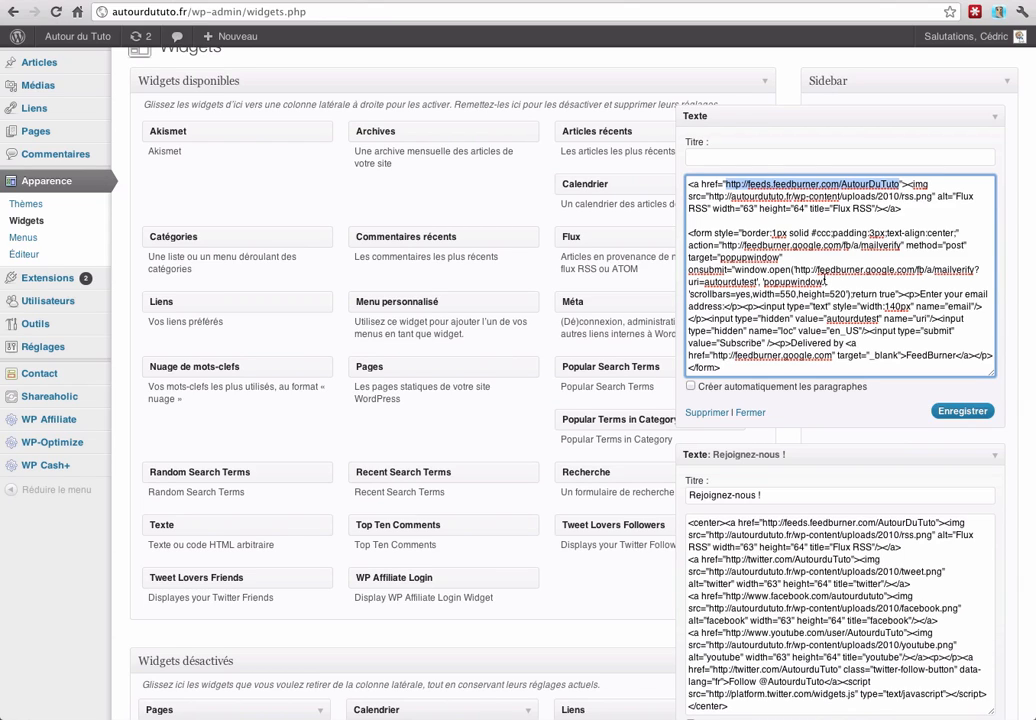
pyautogui.click(795, 269)
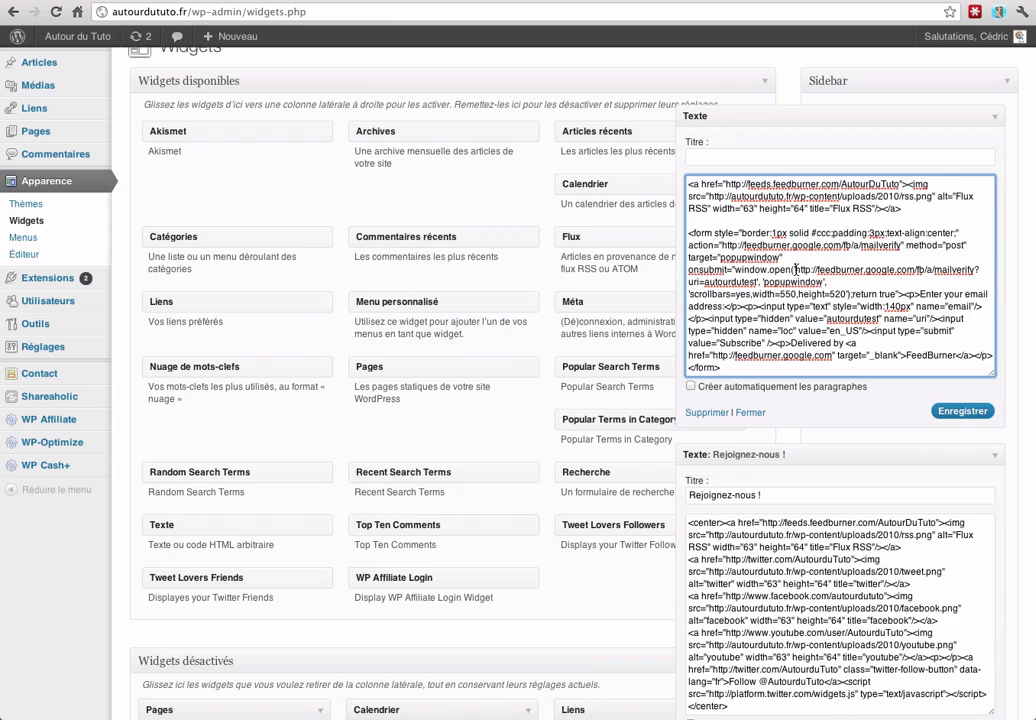
pyautogui.moveTo(795, 269); pyautogui.dragTo(757, 281)
pyautogui.hotkey('ctrl', 'c')
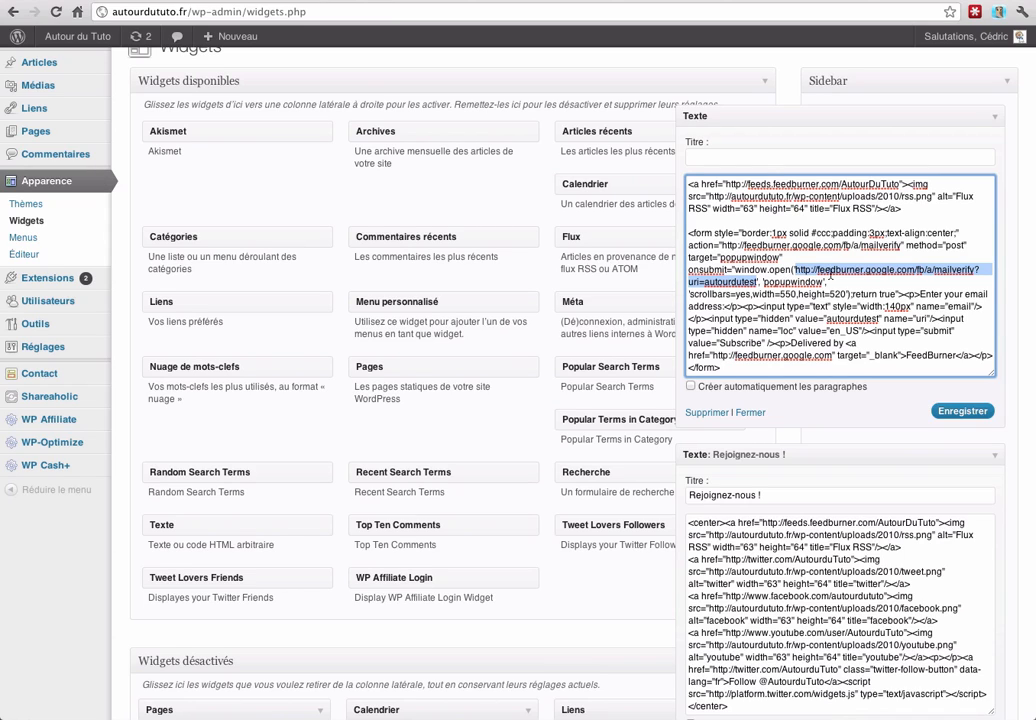
pyautogui.moveTo(726, 184); pyautogui.dragTo(896, 182)
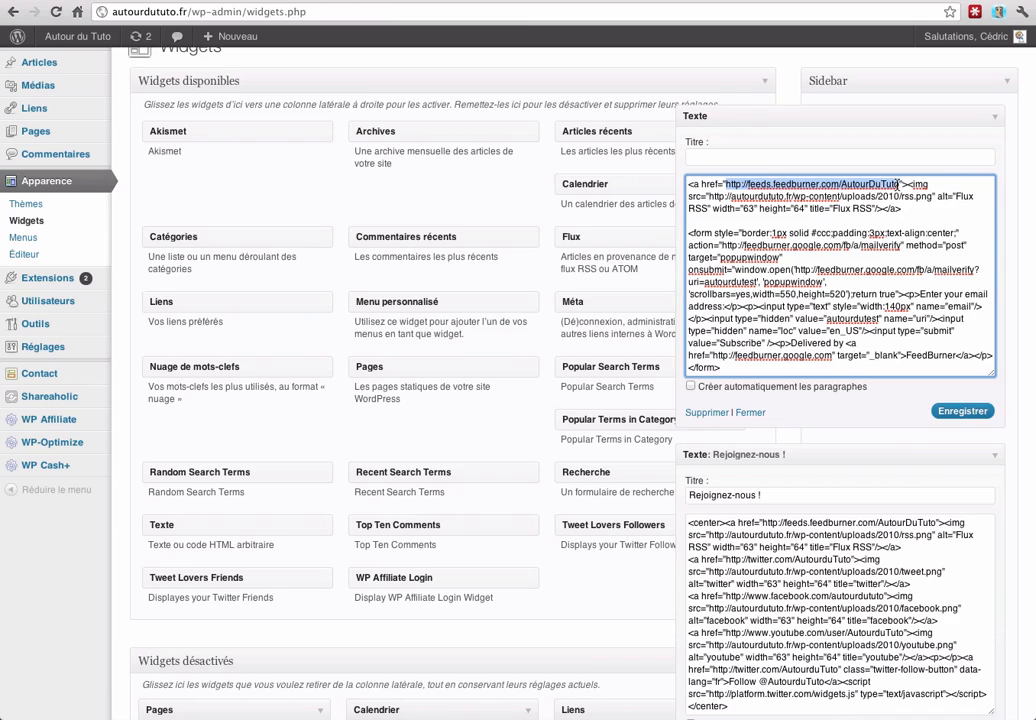
pyautogui.hotkey('ctrl', 'v')
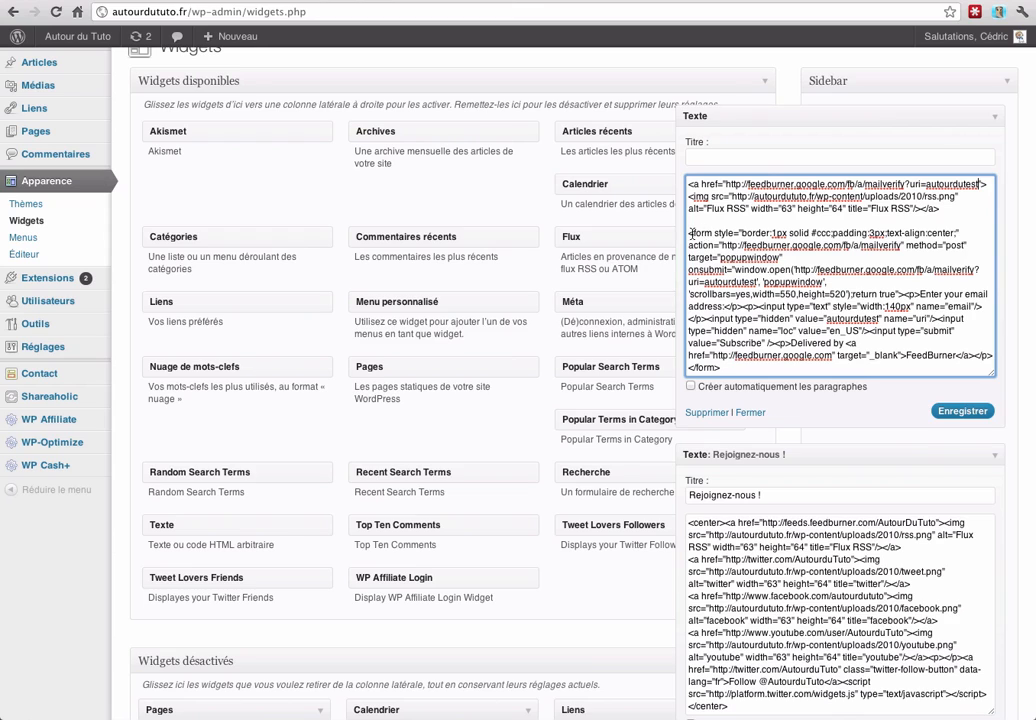
# Delete the subscription form code and move the email.png address into the image source in place of the rss.png address.
pyautogui.moveTo(961, 233); pyautogui.dragTo(732, 365)
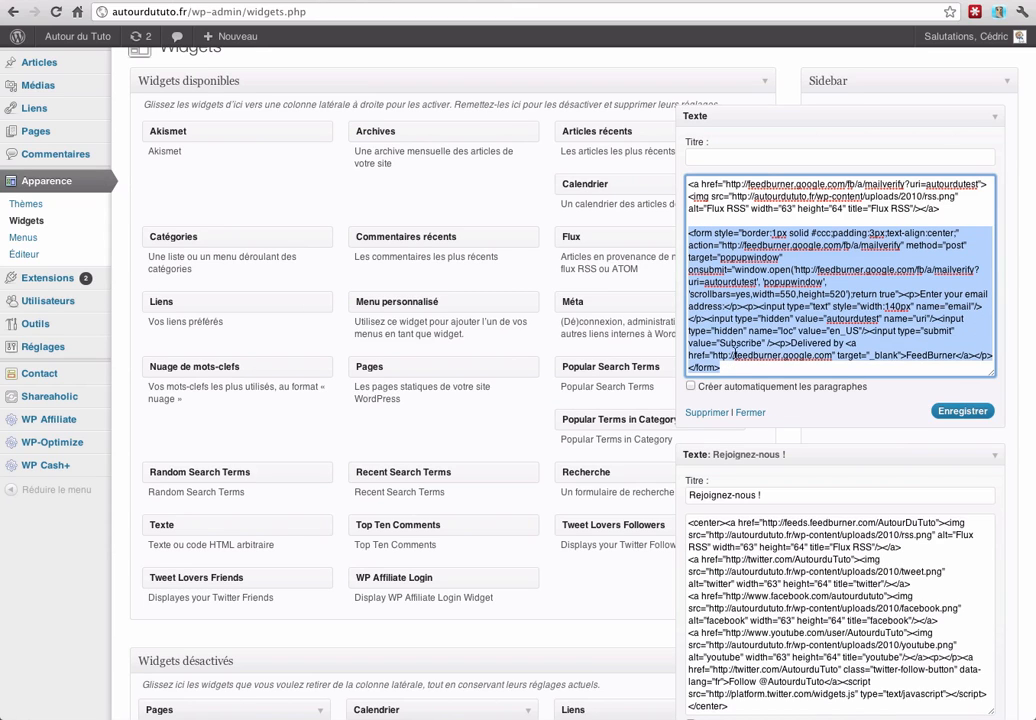
pyautogui.write('http://autourdututo.fr/wp-content/uploads/2012/02/email.png')
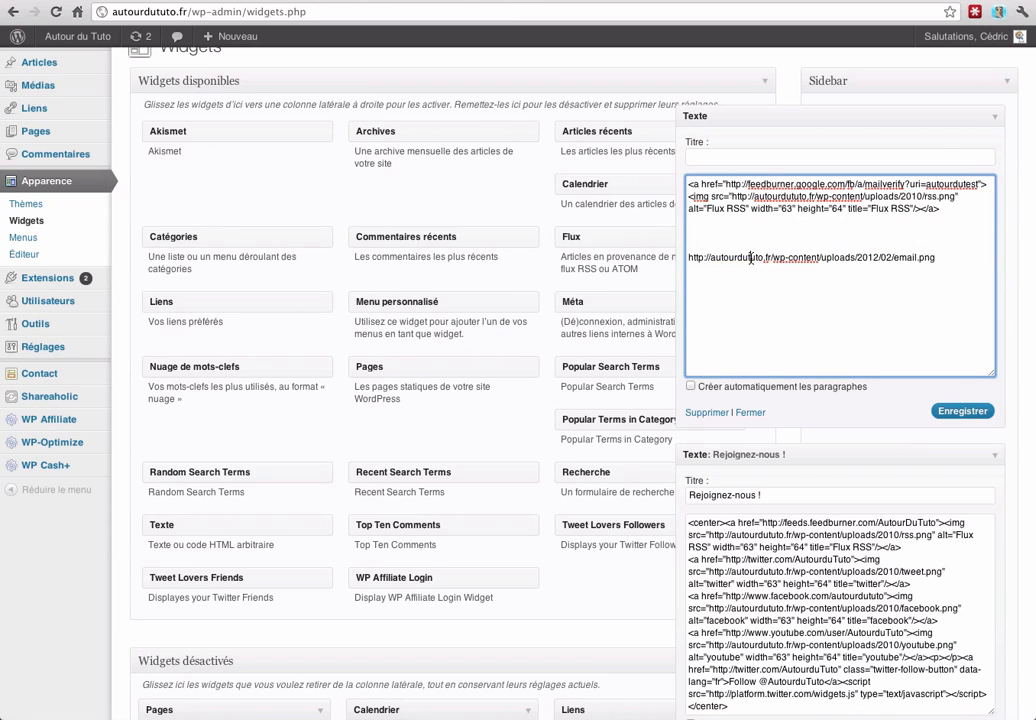
pyautogui.tripleClick(751, 258)
pyautogui.press('BackSpace')
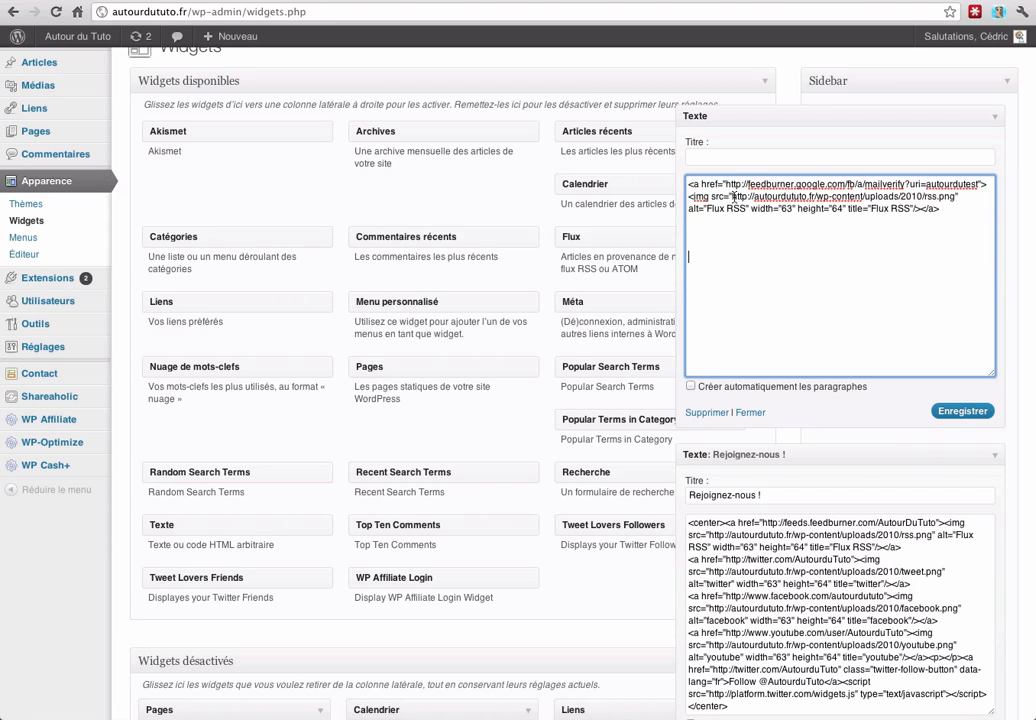
pyautogui.moveTo(733, 196); pyautogui.dragTo(955, 196)
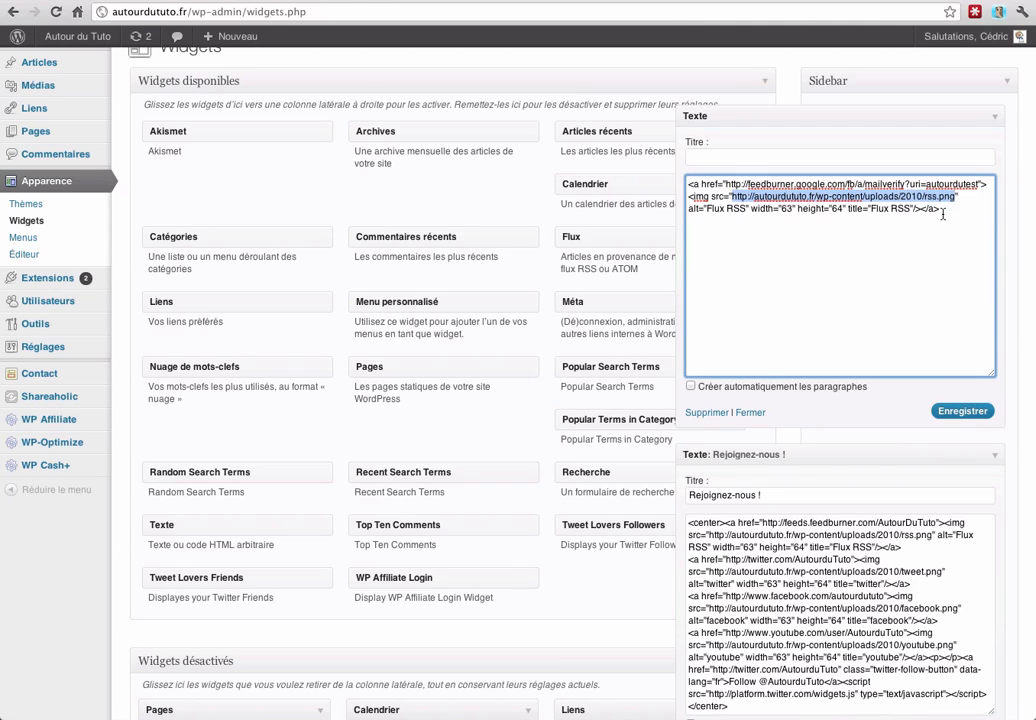
pyautogui.write('http://autourdututo.fr/wp-content/uploads/2012/02/email.png')
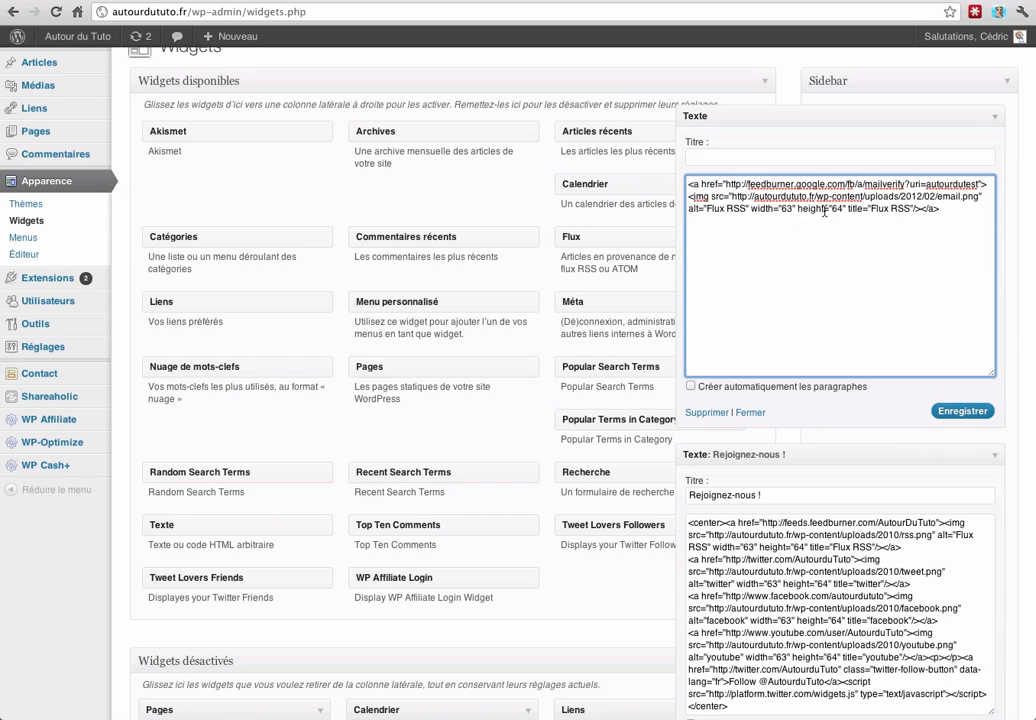
# Set both the alternative text and the title of the email image to "Newsletter".
pyautogui.doubleClick(715, 209)
pyautogui.moveTo(715, 209); pyautogui.dragTo(731, 208)
pyautogui.write('News')
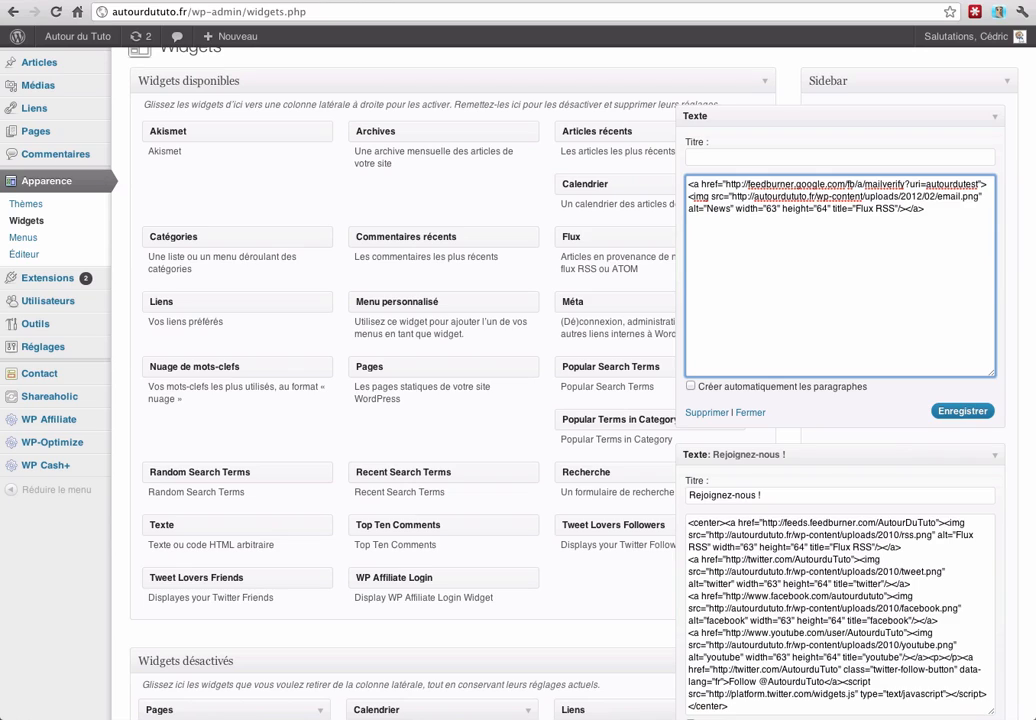
pyautogui.write('letter')
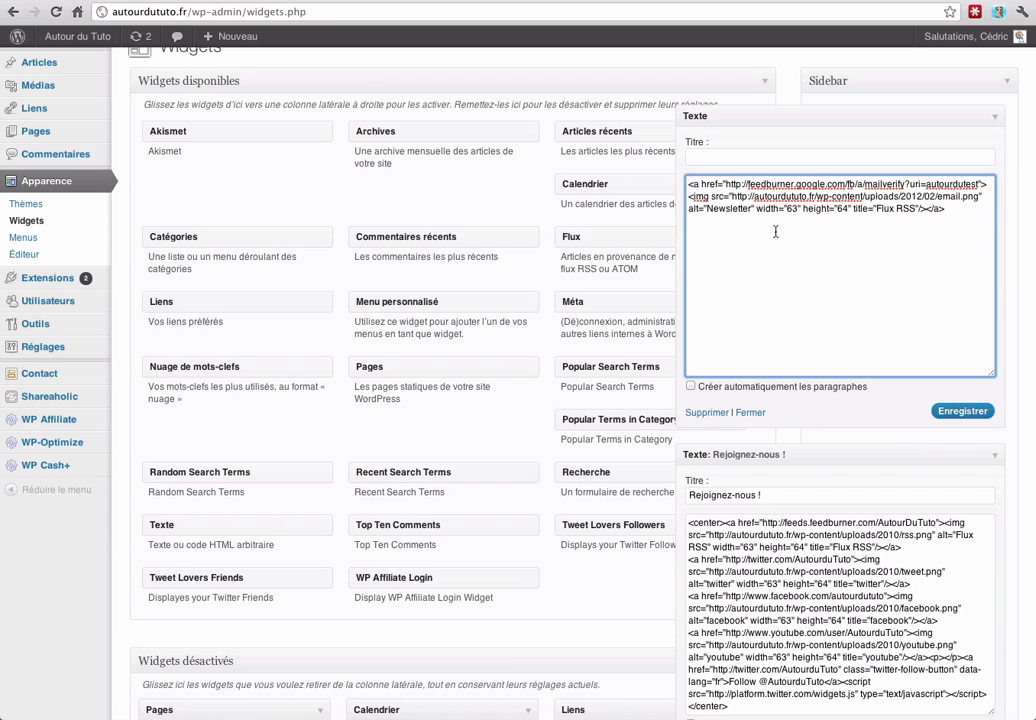
pyautogui.doubleClick(729, 208)
pyautogui.press('super+c')
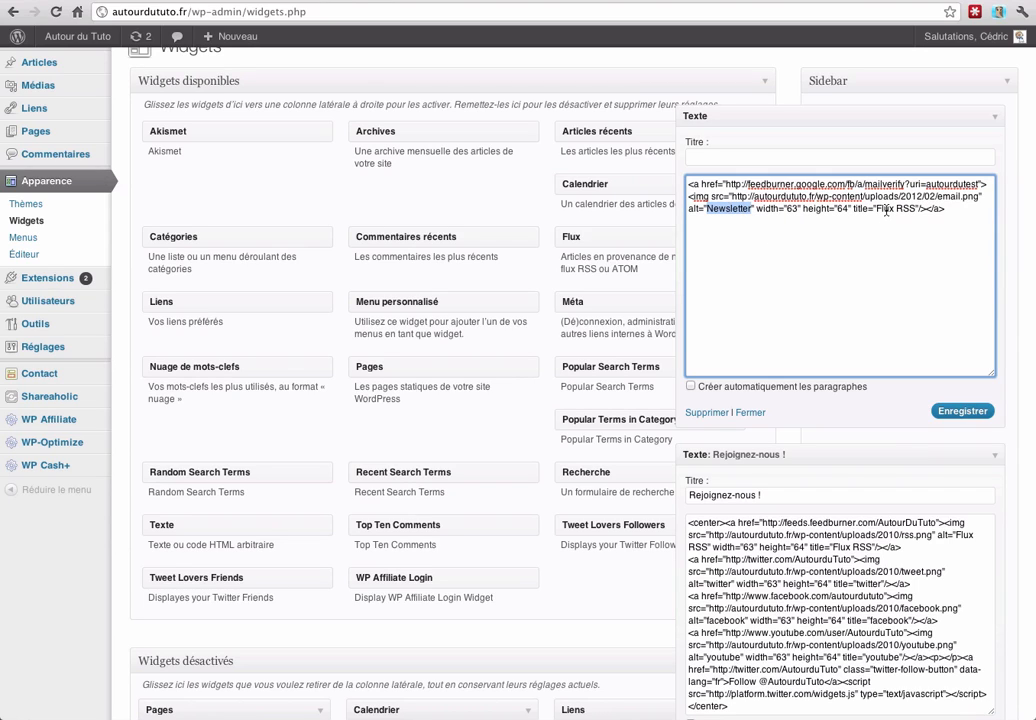
pyautogui.moveTo(886, 210); pyautogui.dragTo(899, 210)
pyautogui.press('super+v')
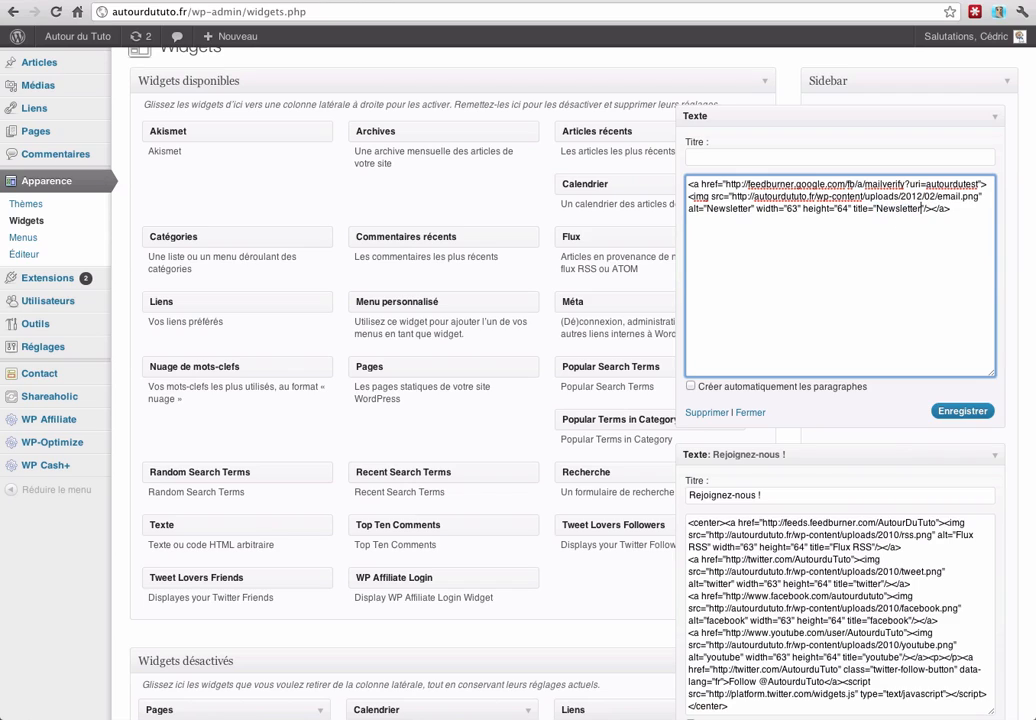
# Set the email image's width to 64 and save the untitled Texte widget.
pyautogui.doubleClick(790, 208)
pyautogui.write('6')
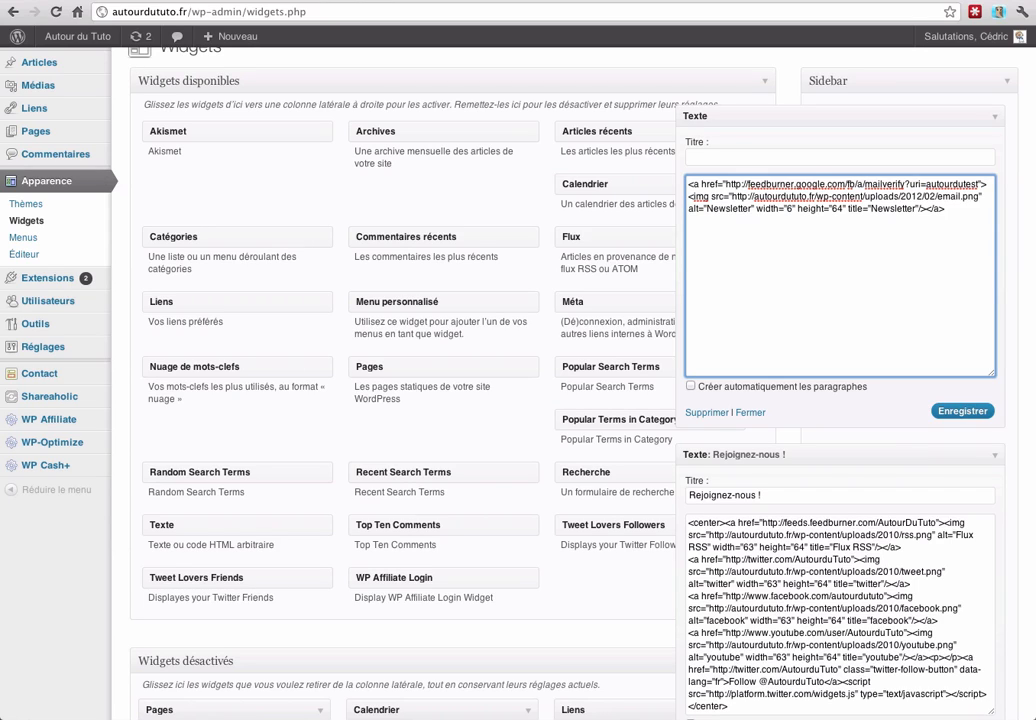
pyautogui.write('4')
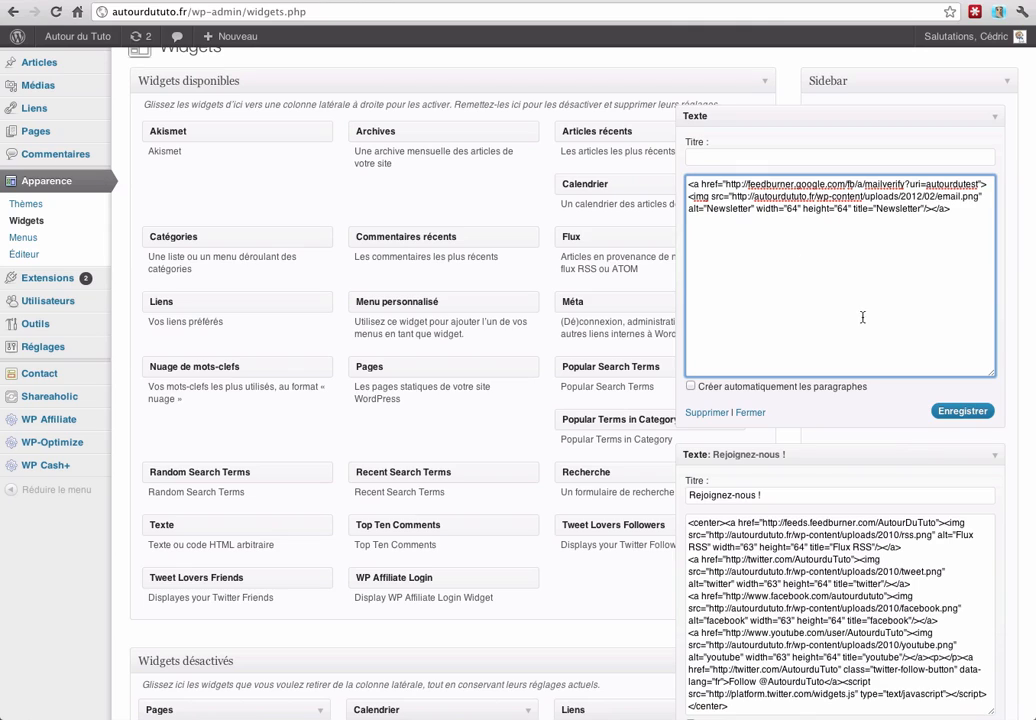
pyautogui.click(962, 414)
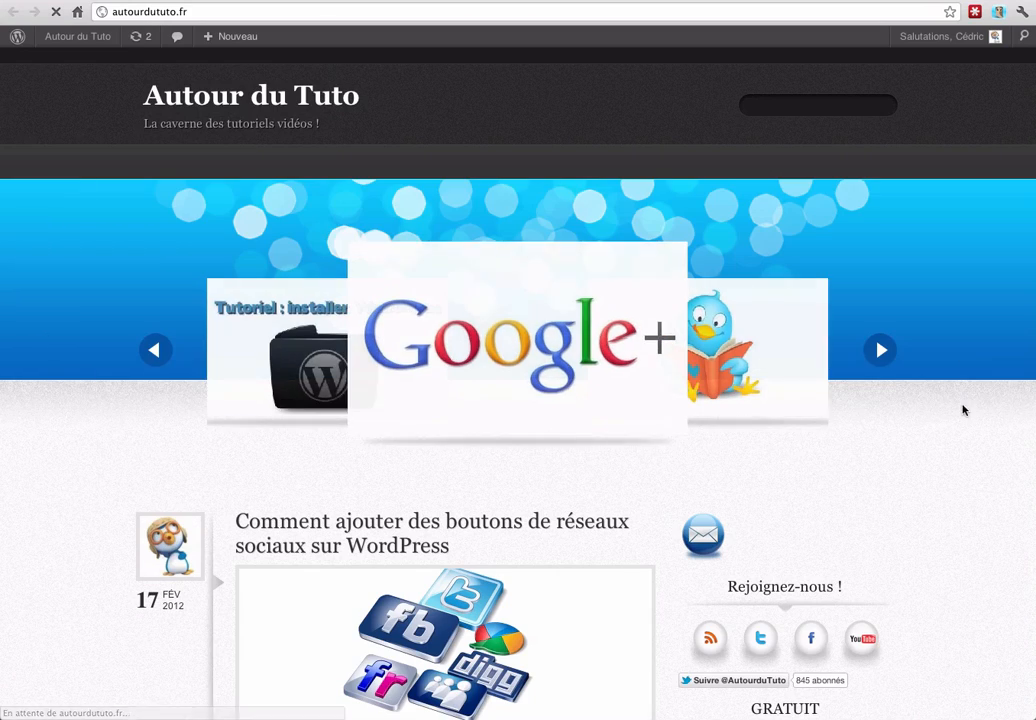
# Follow the email icon in the blog's sidebar and examine the FeedBurner email subscription request page it opens.
pyautogui.scroll(-5, 955, 413)
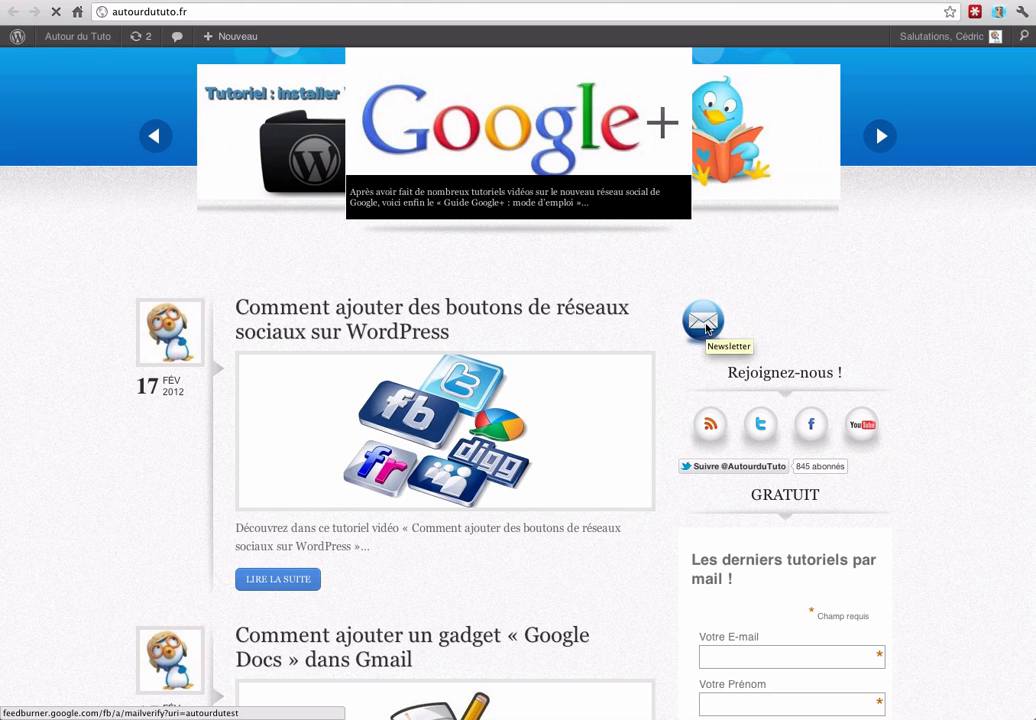
pyautogui.click(706, 325)
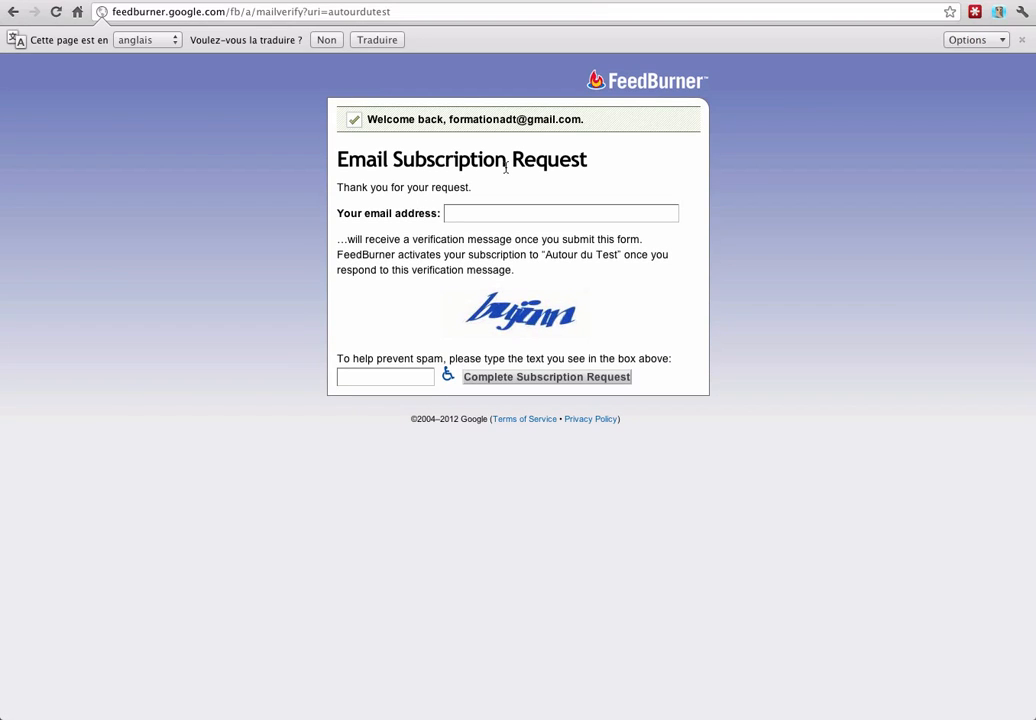
pyautogui.click(456, 213)
pyautogui.hscroll(-5, 576, 214)
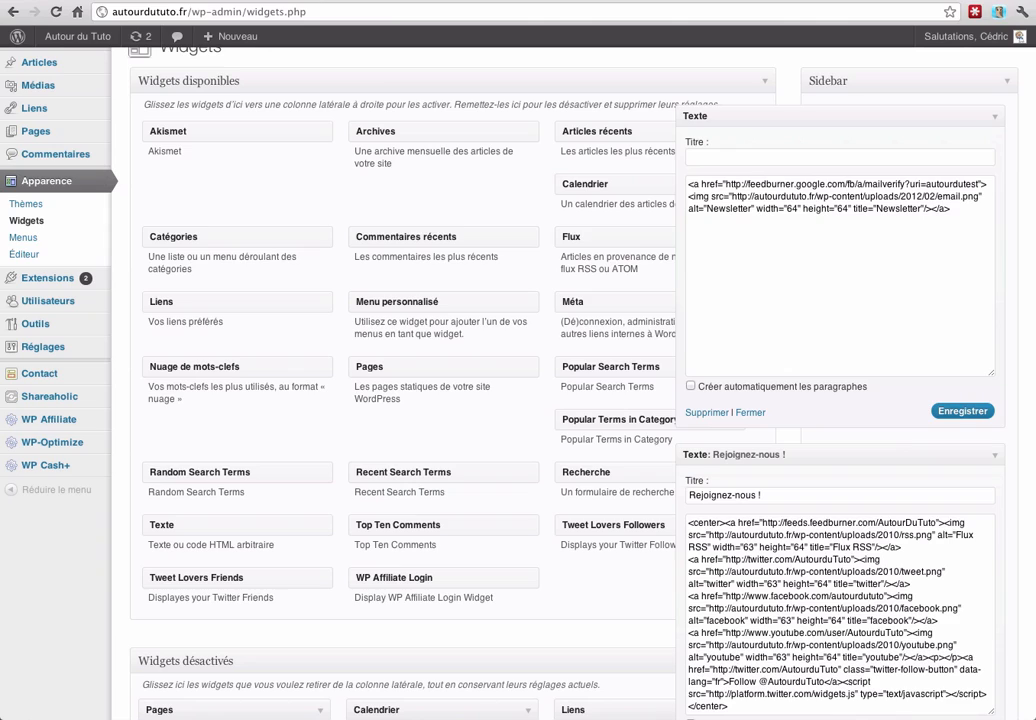
# Return to the WordPress widgets page and title the email icon's Texte widget "Newsletter".
pyautogui.click(716, 158)
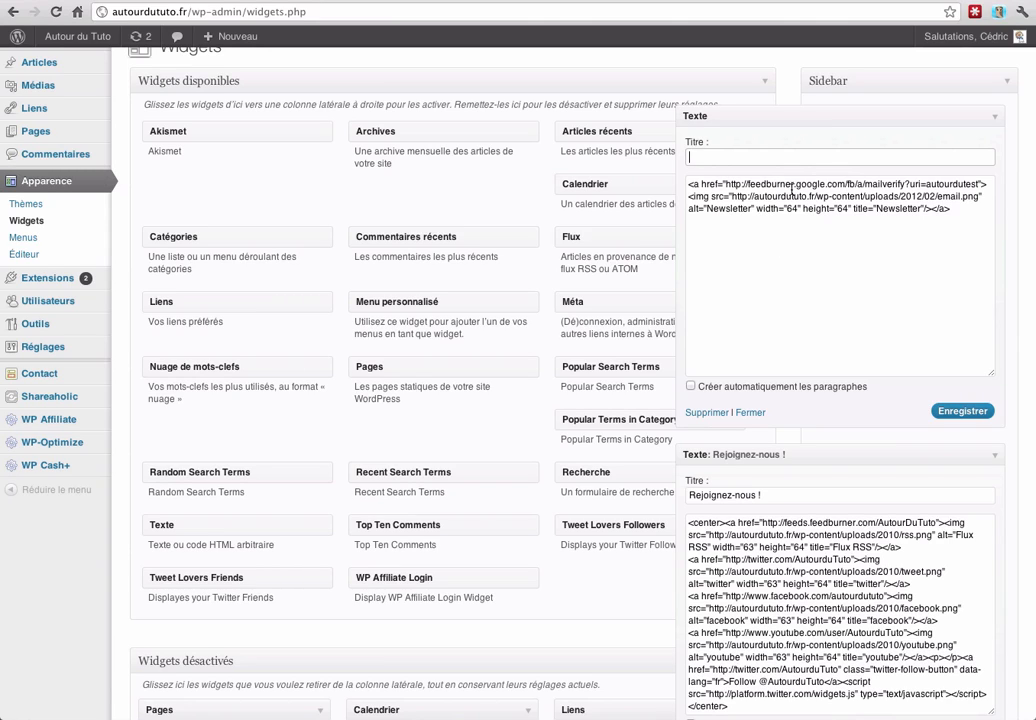
pyautogui.write('Newsletter')
pyautogui.press('Tab')
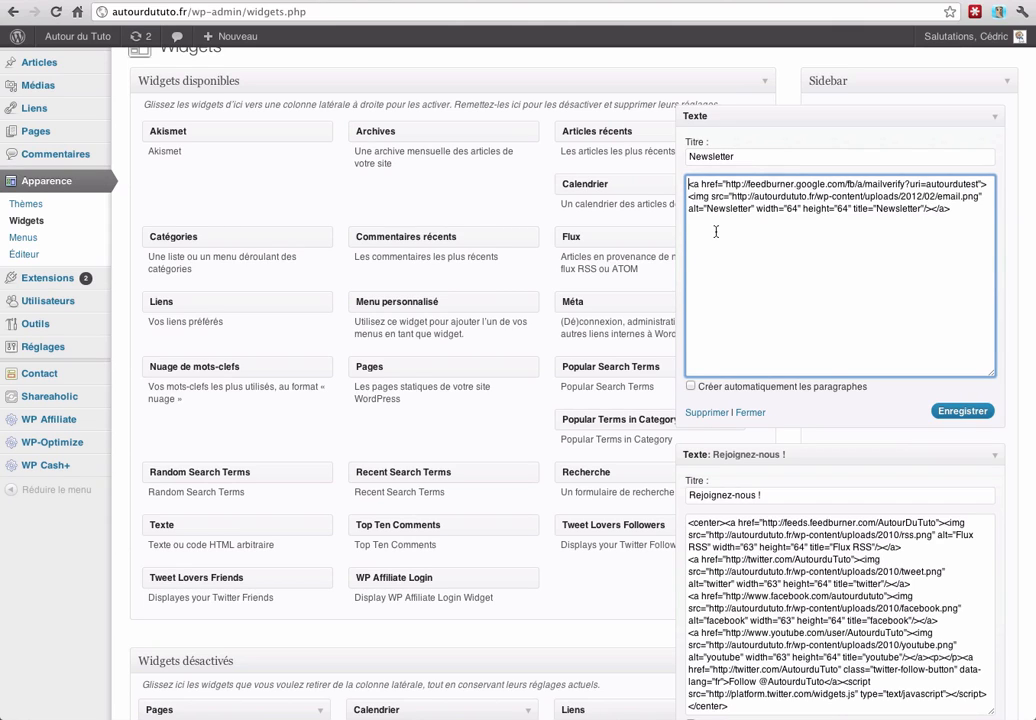
# Enclose the email icon's link code in <center> and </center> tags and save the Newsletter widget.
pyautogui.write('<center>')
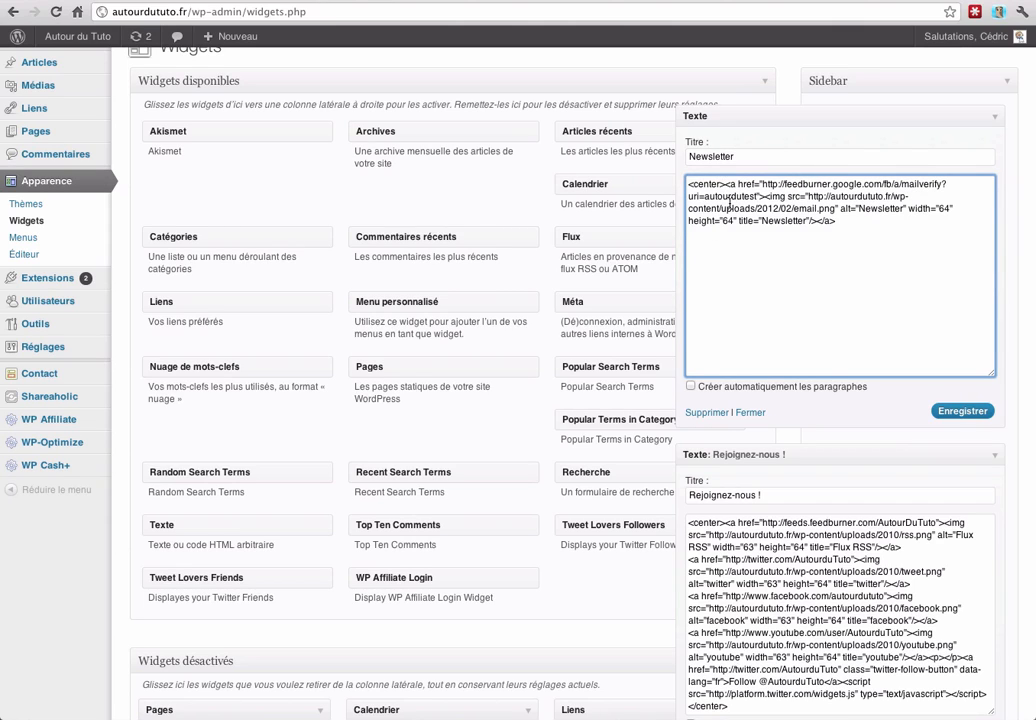
pyautogui.moveTo(724, 184); pyautogui.dragTo(689, 183)
pyautogui.hotkey('ctrl', 'c')
pyautogui.click(865, 221)
pyautogui.hotkey('ctrl', 'v')
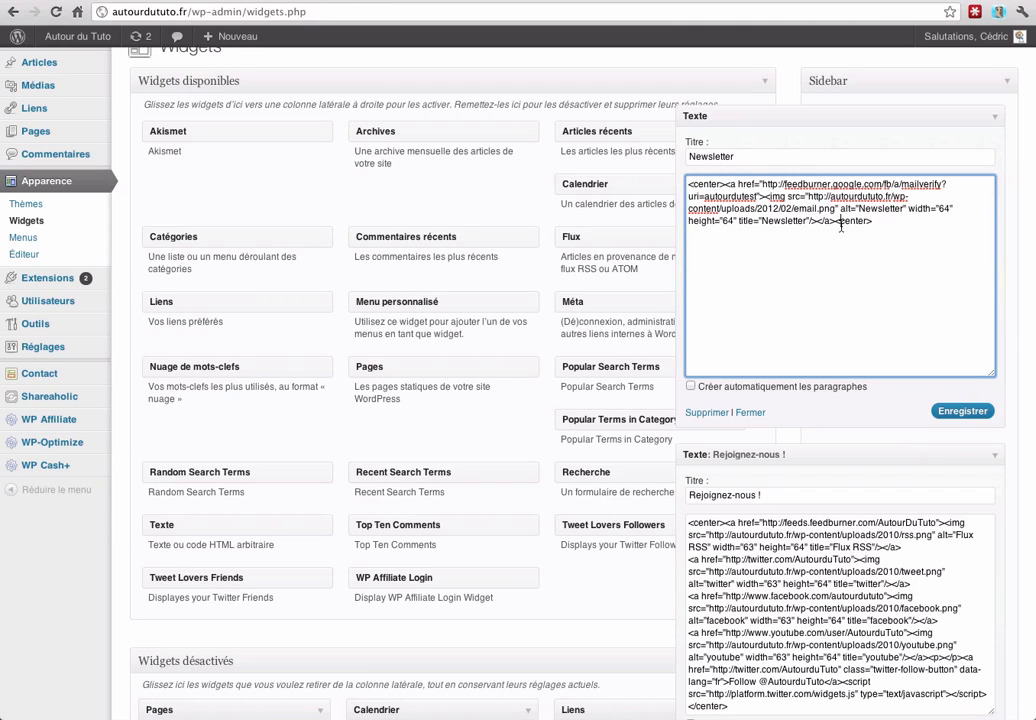
pyautogui.click(843, 221)
pyautogui.write('/')
pyautogui.click(955, 411)
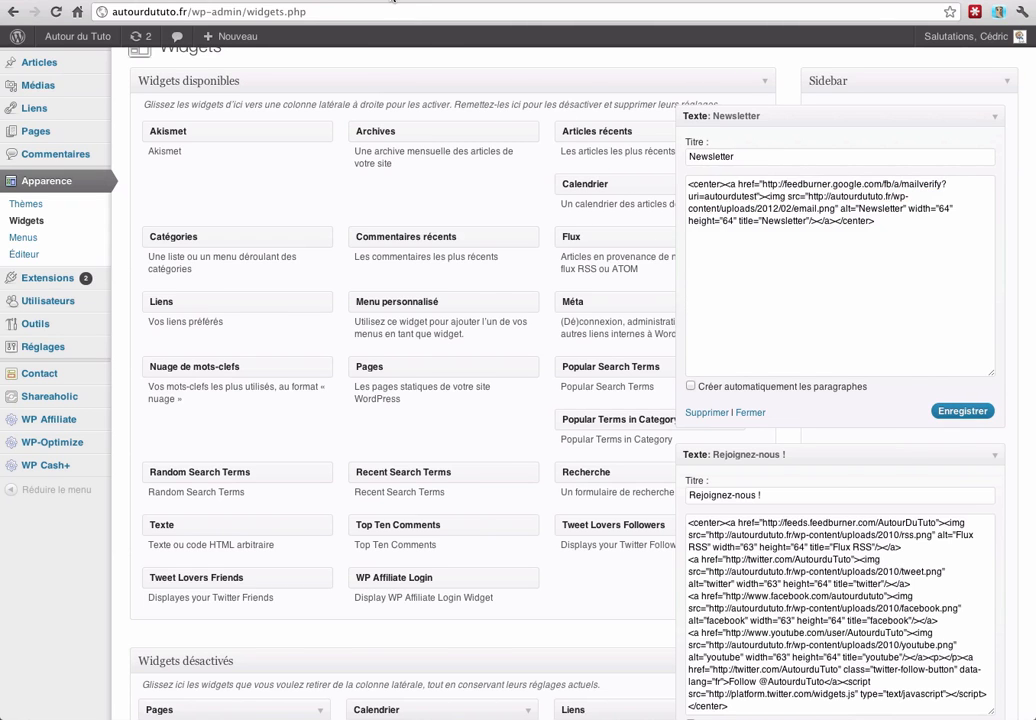
# Reload the blog's home page and check the titled, centred Newsletter icon in the sidebar.
pyautogui.click(290, 1)
pyautogui.click(57, 12)
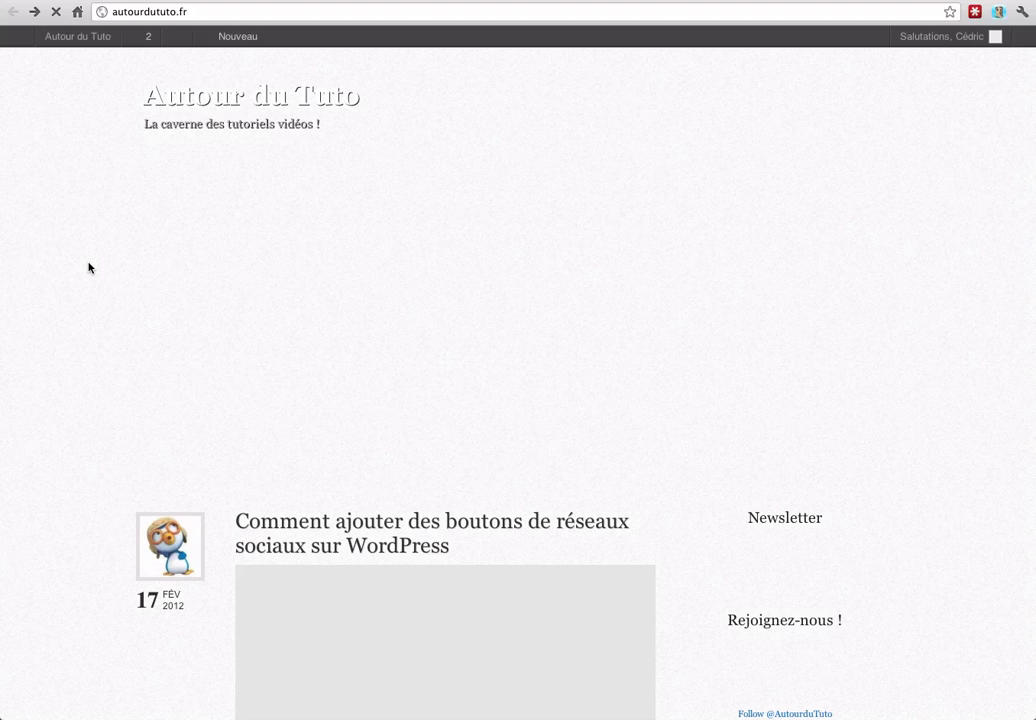
pyautogui.scroll(-4, 916, 518)
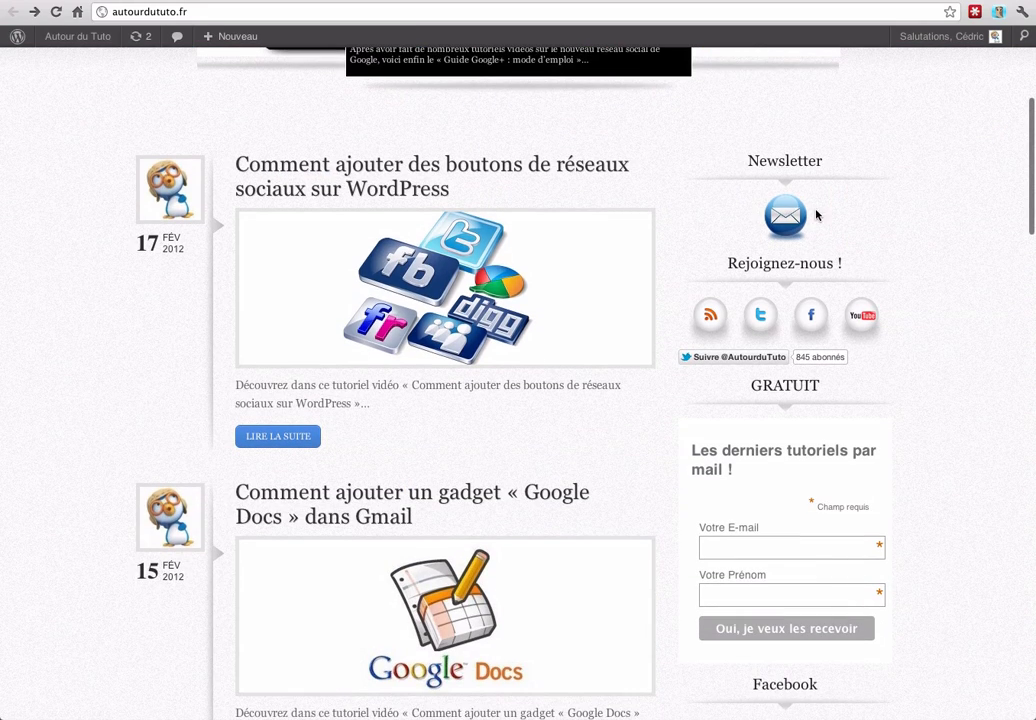